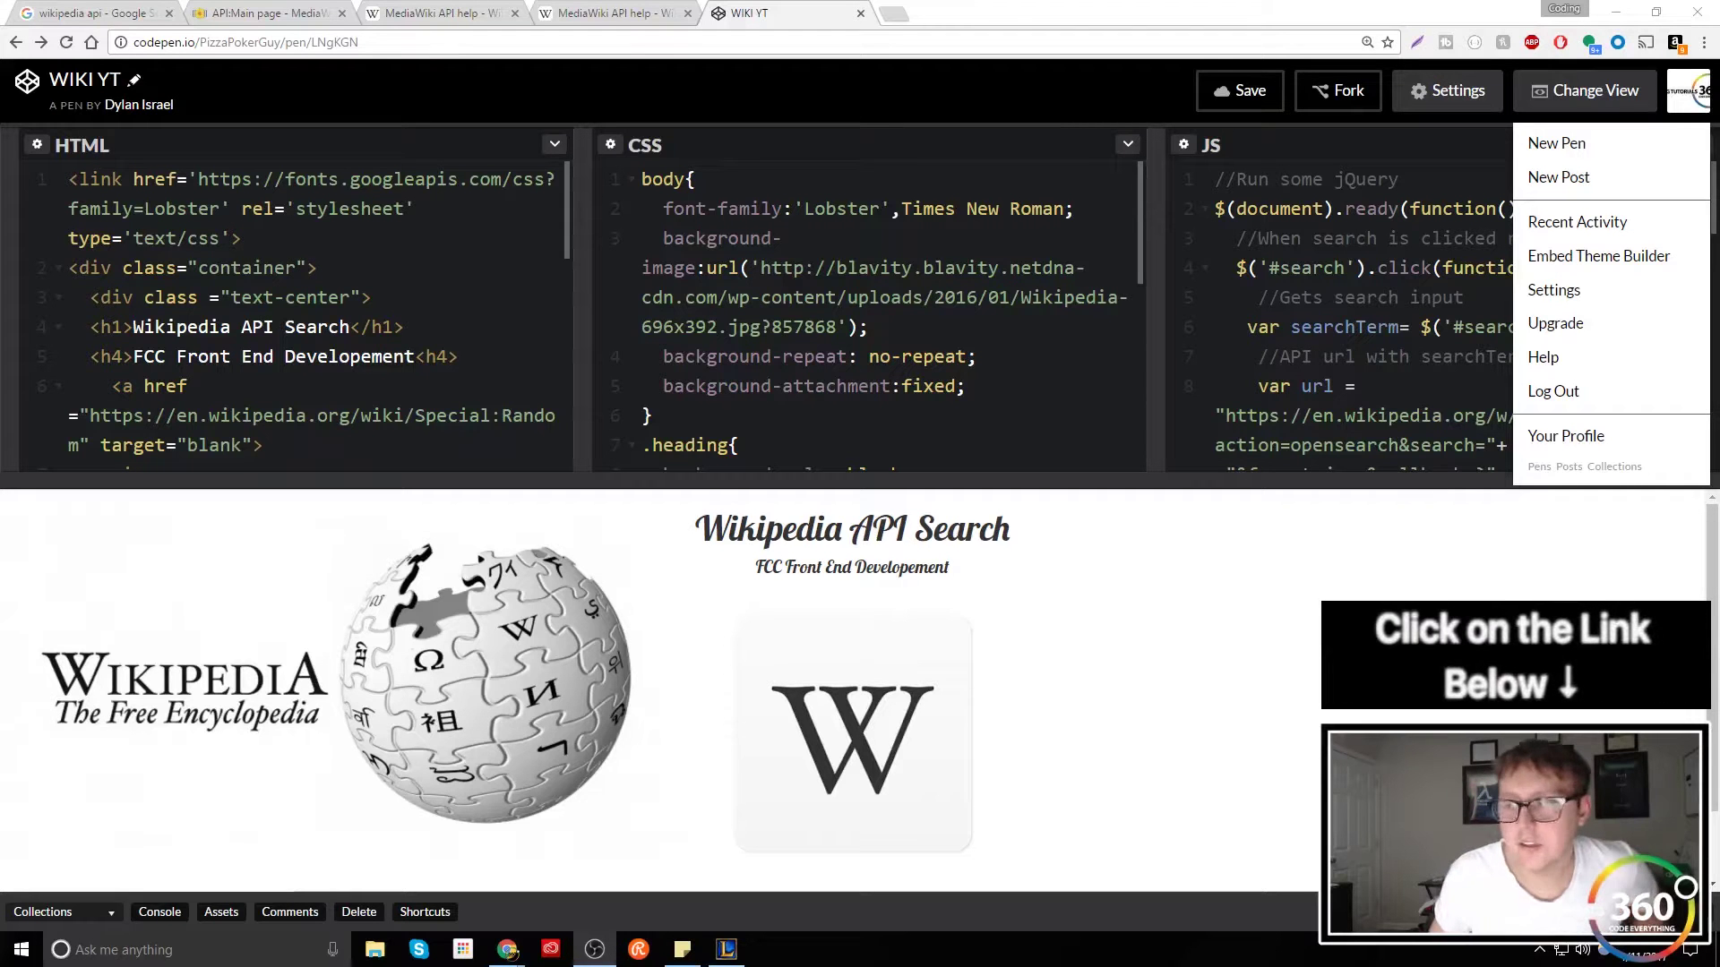
Step: Drag the editor divider up so the WIKI YT preview shows the Wikipedia API Search page
{"action": "scroll", "coordinate": [868, 314], "scroll_direction": "down", "scroll_amount": 1}
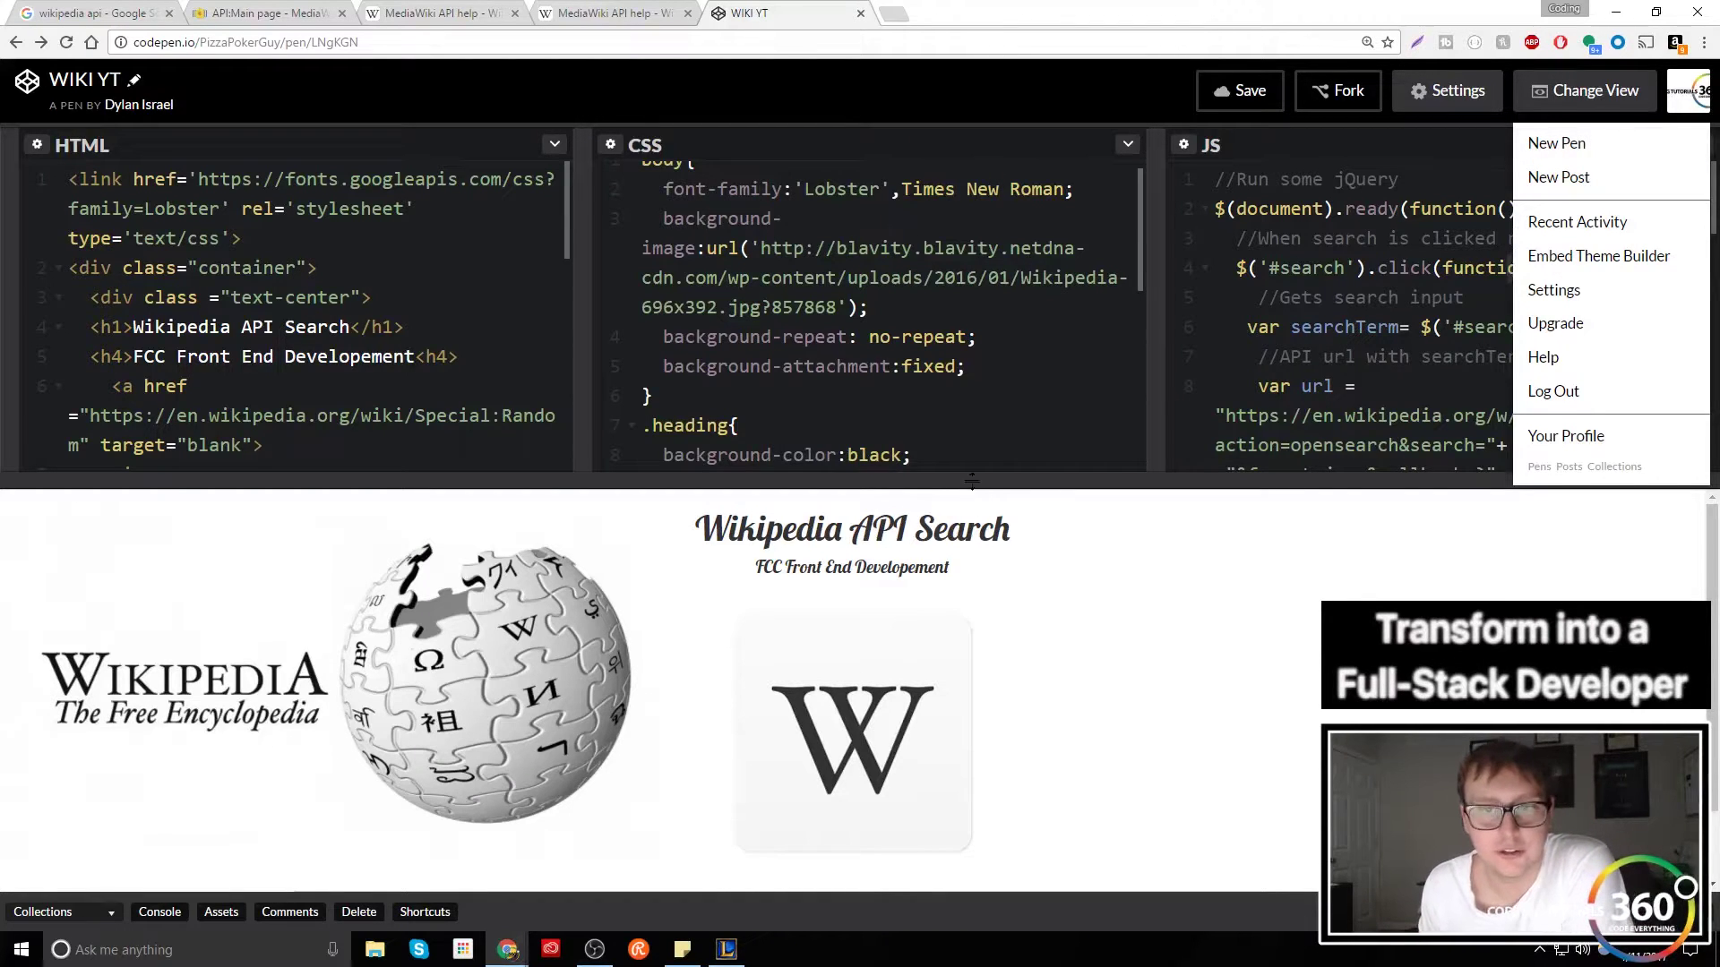
{"action": "left_click_drag", "start_coordinate": [971, 482], "coordinate": [978, 136]}
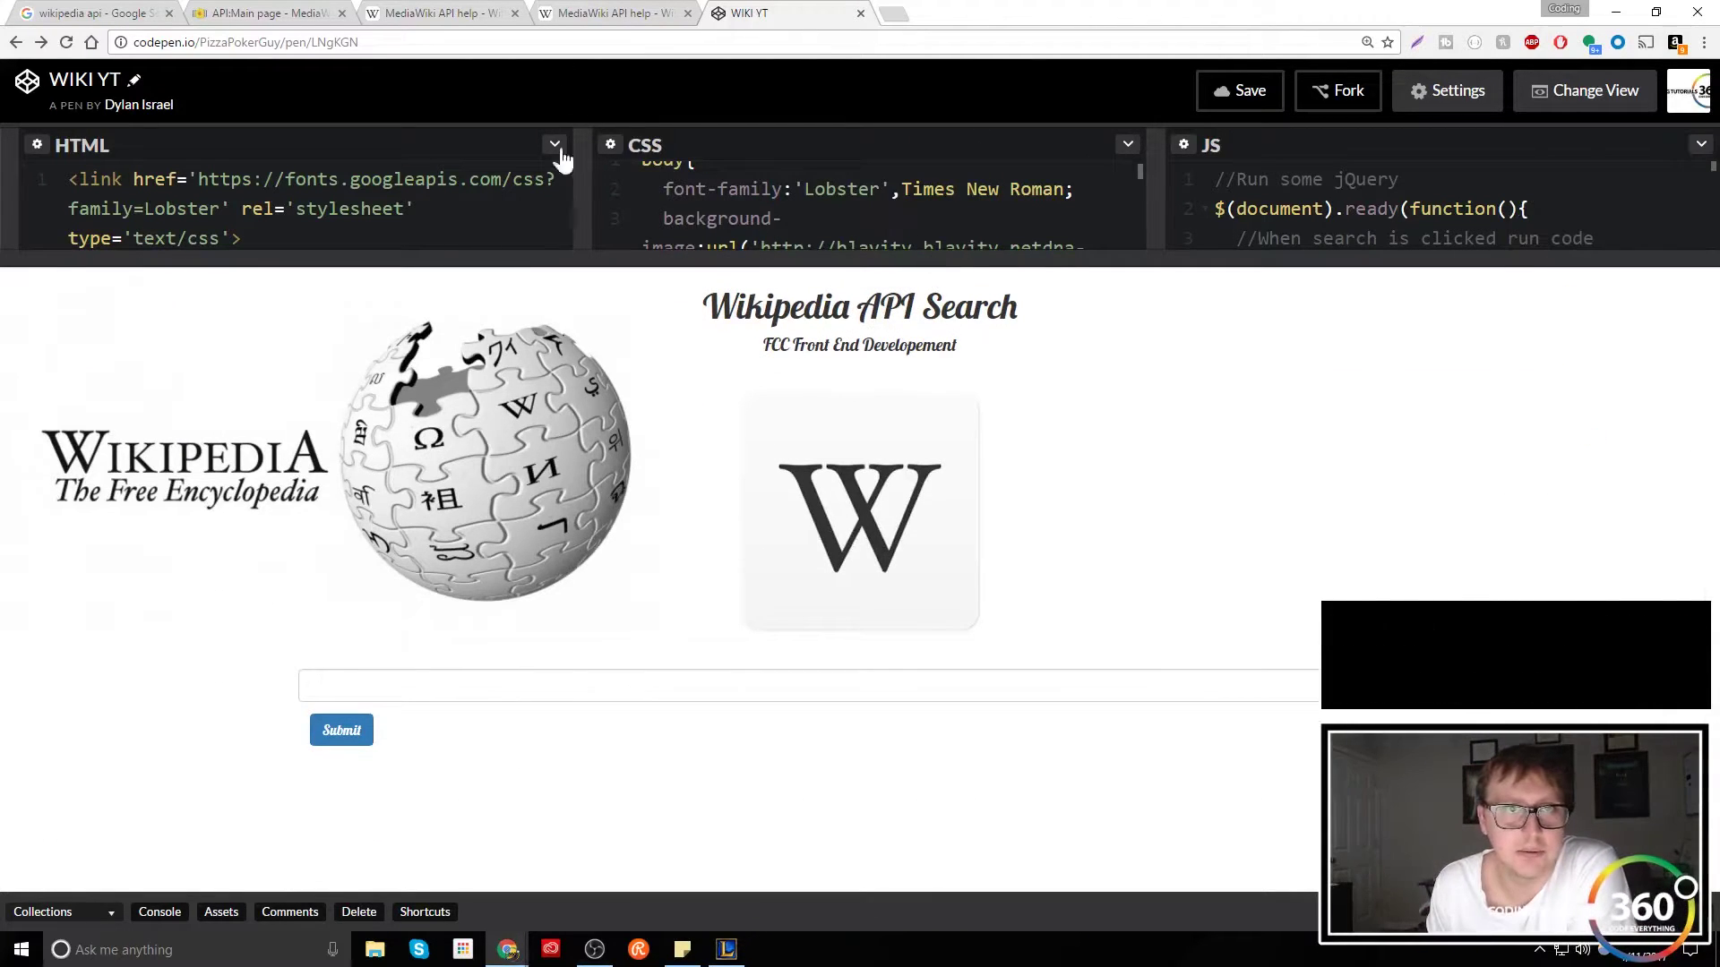
Step: Bring up the Google results for 'wikipedia api', led by the MediaWiki API:Main page
{"action": "left_click", "coordinate": [89, 12]}
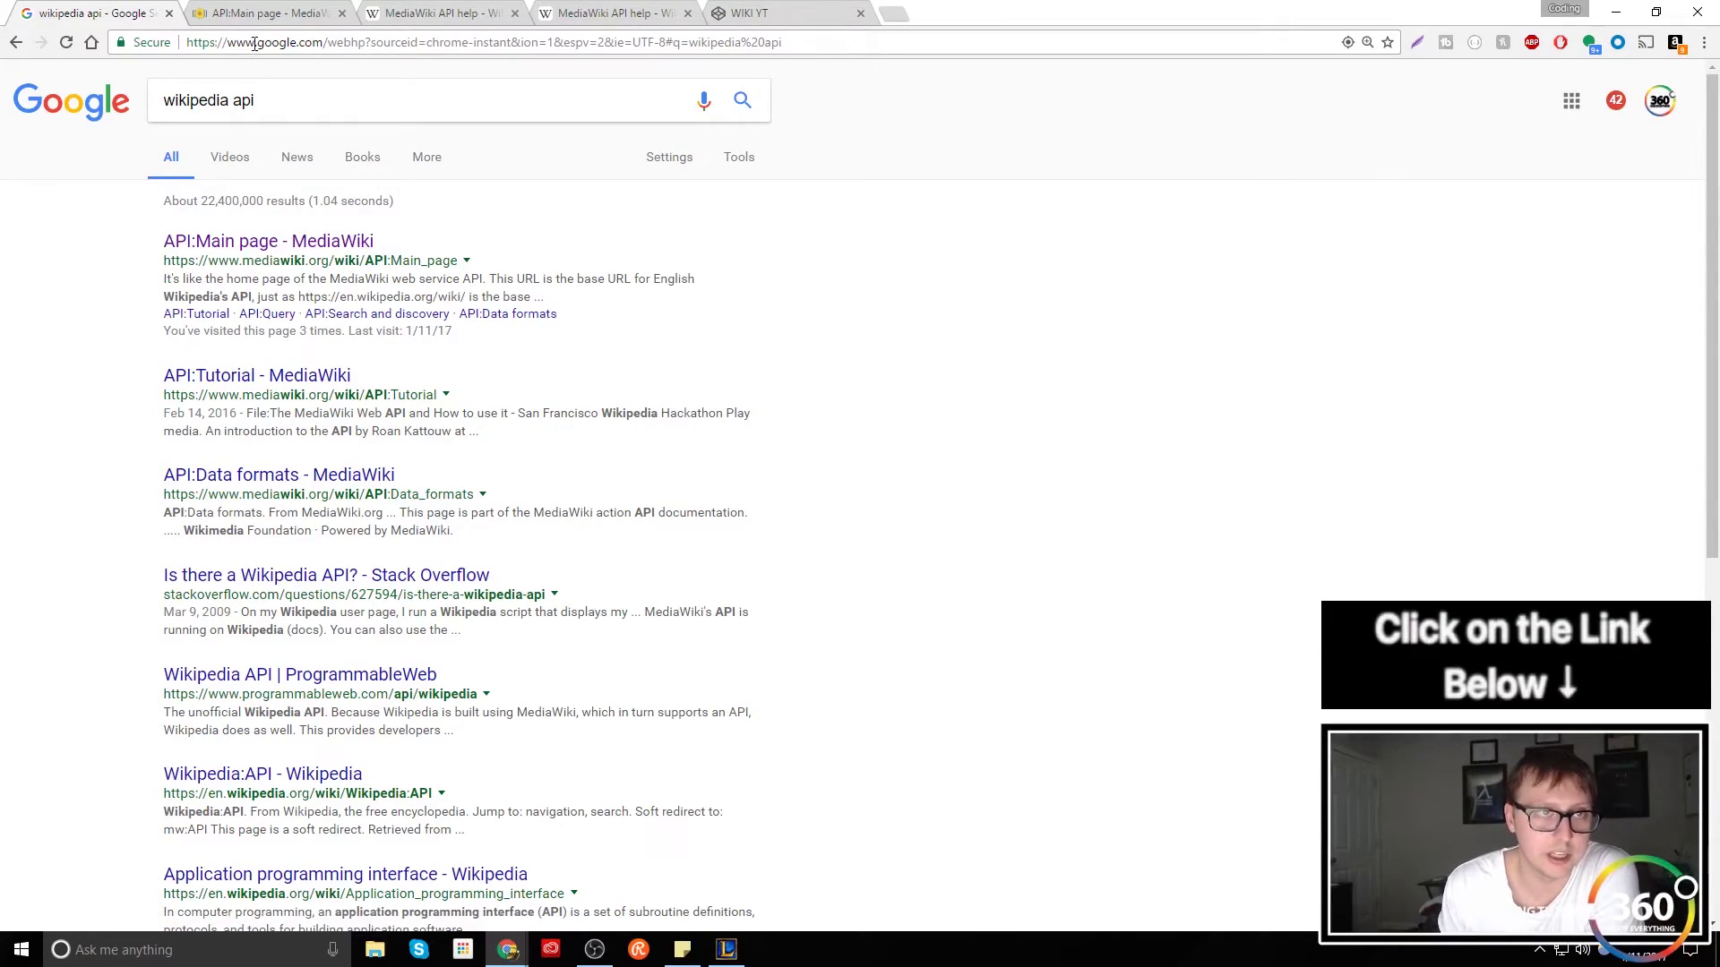
Step: On the MediaWiki API:Main page, highlight api.php in the English Wikipedia endpoint
{"action": "left_click", "coordinate": [265, 13]}
{"action": "scroll", "coordinate": [475, 345], "scroll_direction": "up", "scroll_amount": 10}
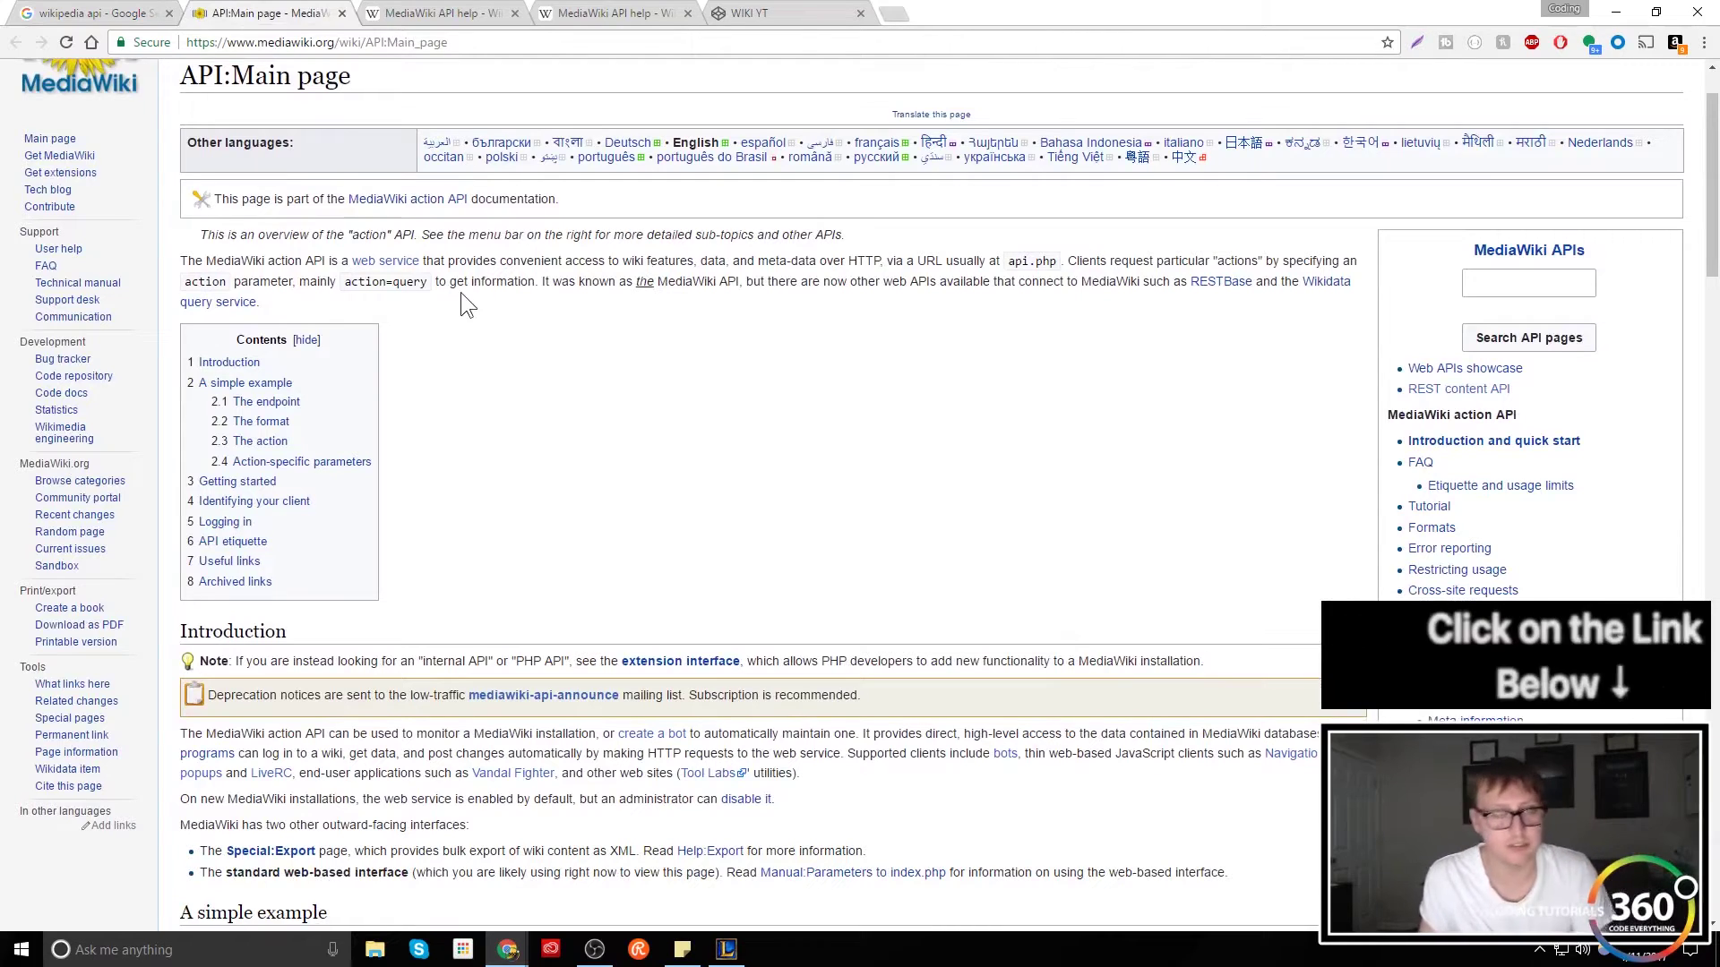
{"action": "scroll", "coordinate": [457, 287], "scroll_direction": "down", "scroll_amount": 2}
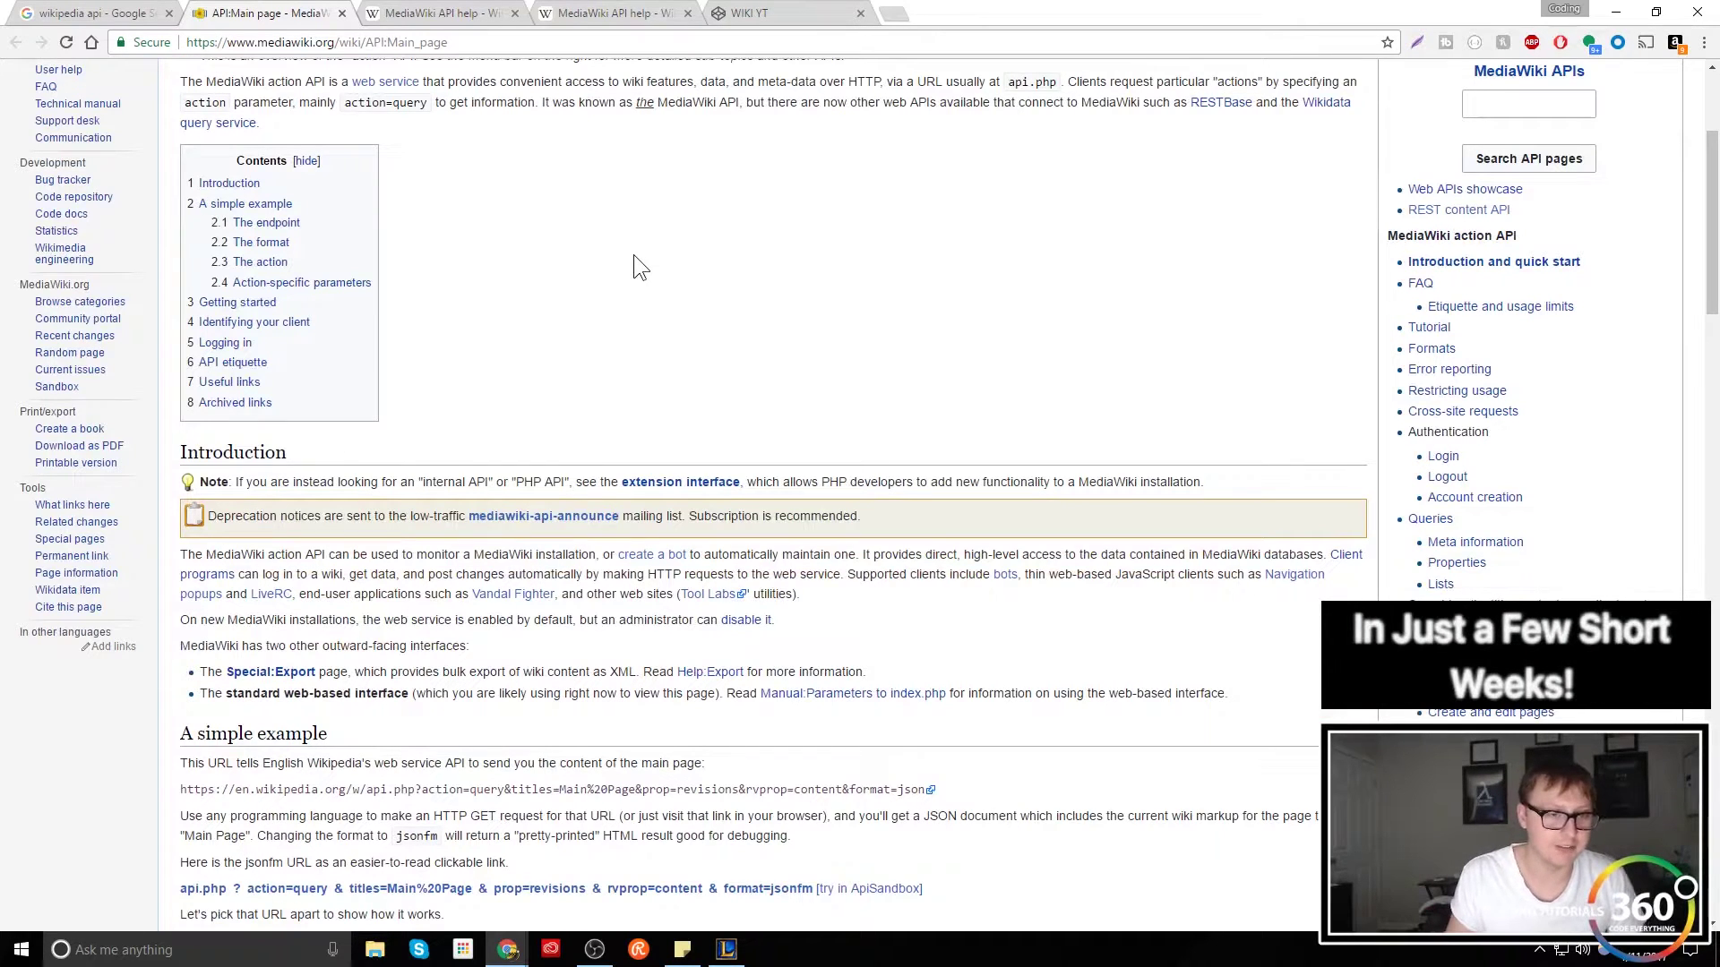
{"action": "scroll", "coordinate": [686, 256], "scroll_direction": "down", "scroll_amount": 2}
{"action": "scroll", "coordinate": [687, 255], "scroll_direction": "down", "scroll_amount": 2}
{"action": "scroll", "coordinate": [688, 255], "scroll_direction": "down", "scroll_amount": 2}
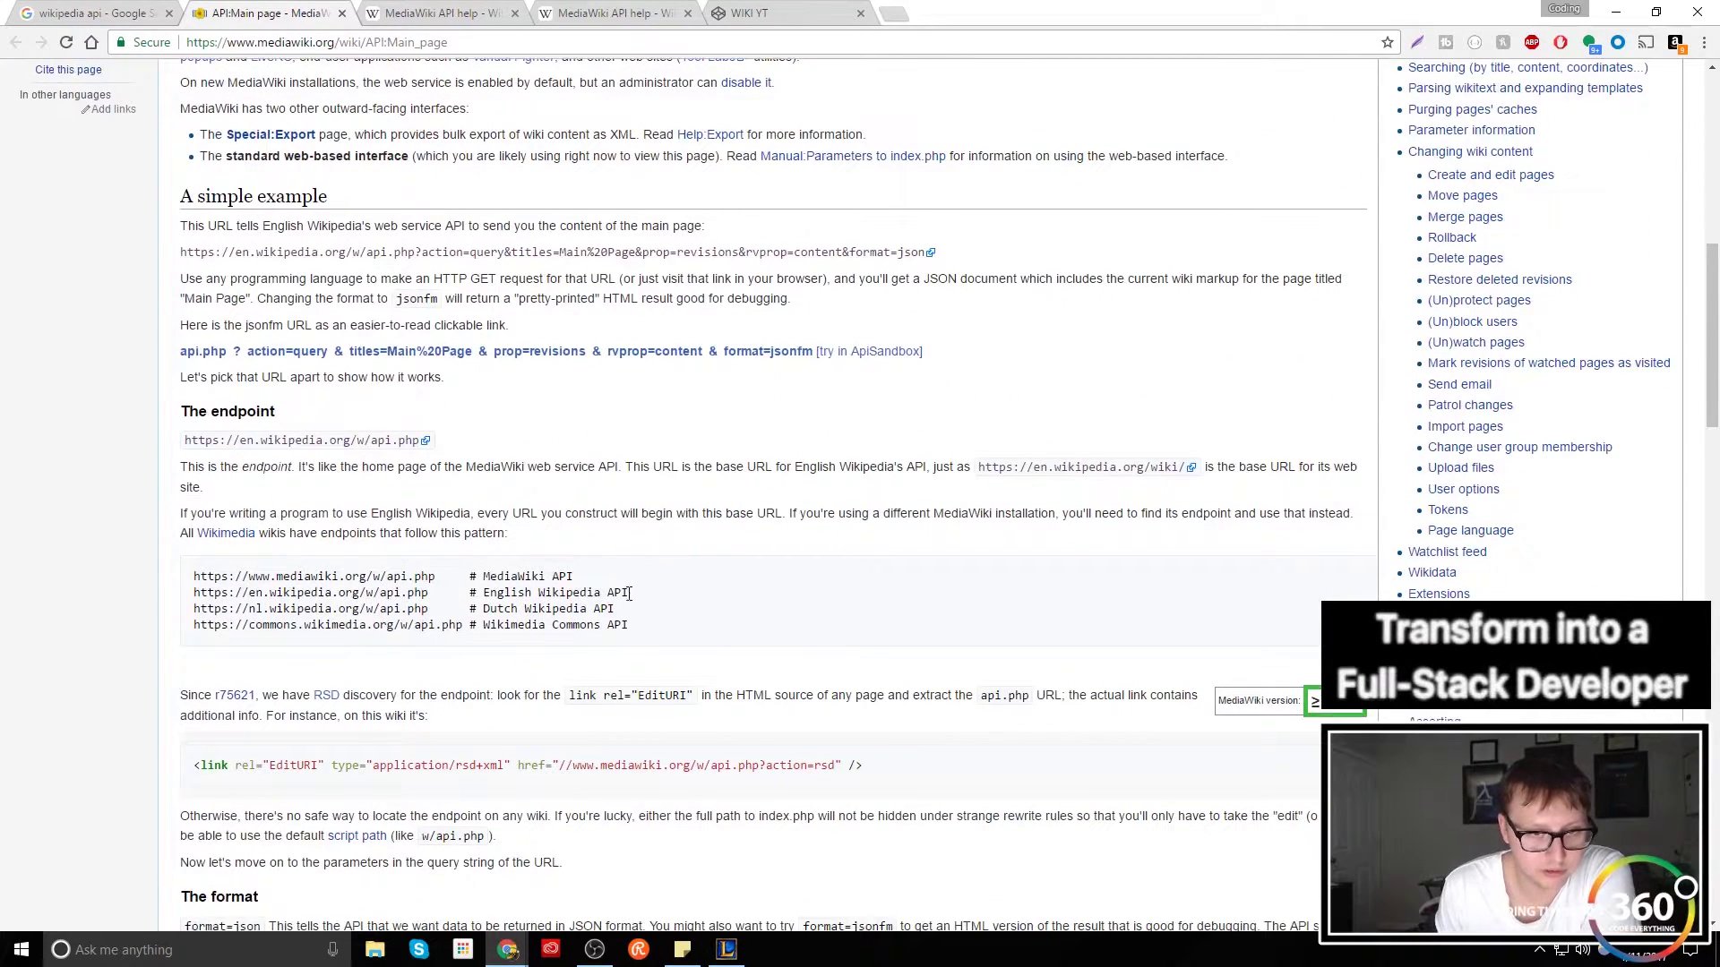
{"action": "mouse_move", "coordinate": [194, 608]}
{"action": "left_mouse_down"}
{"action": "mouse_move", "coordinate": [366, 608]}
{"action": "mouse_move", "coordinate": [193, 592]}
{"action": "left_mouse_up"}
{"action": "scroll", "coordinate": [483, 584], "scroll_direction": "down", "scroll_amount": 2}
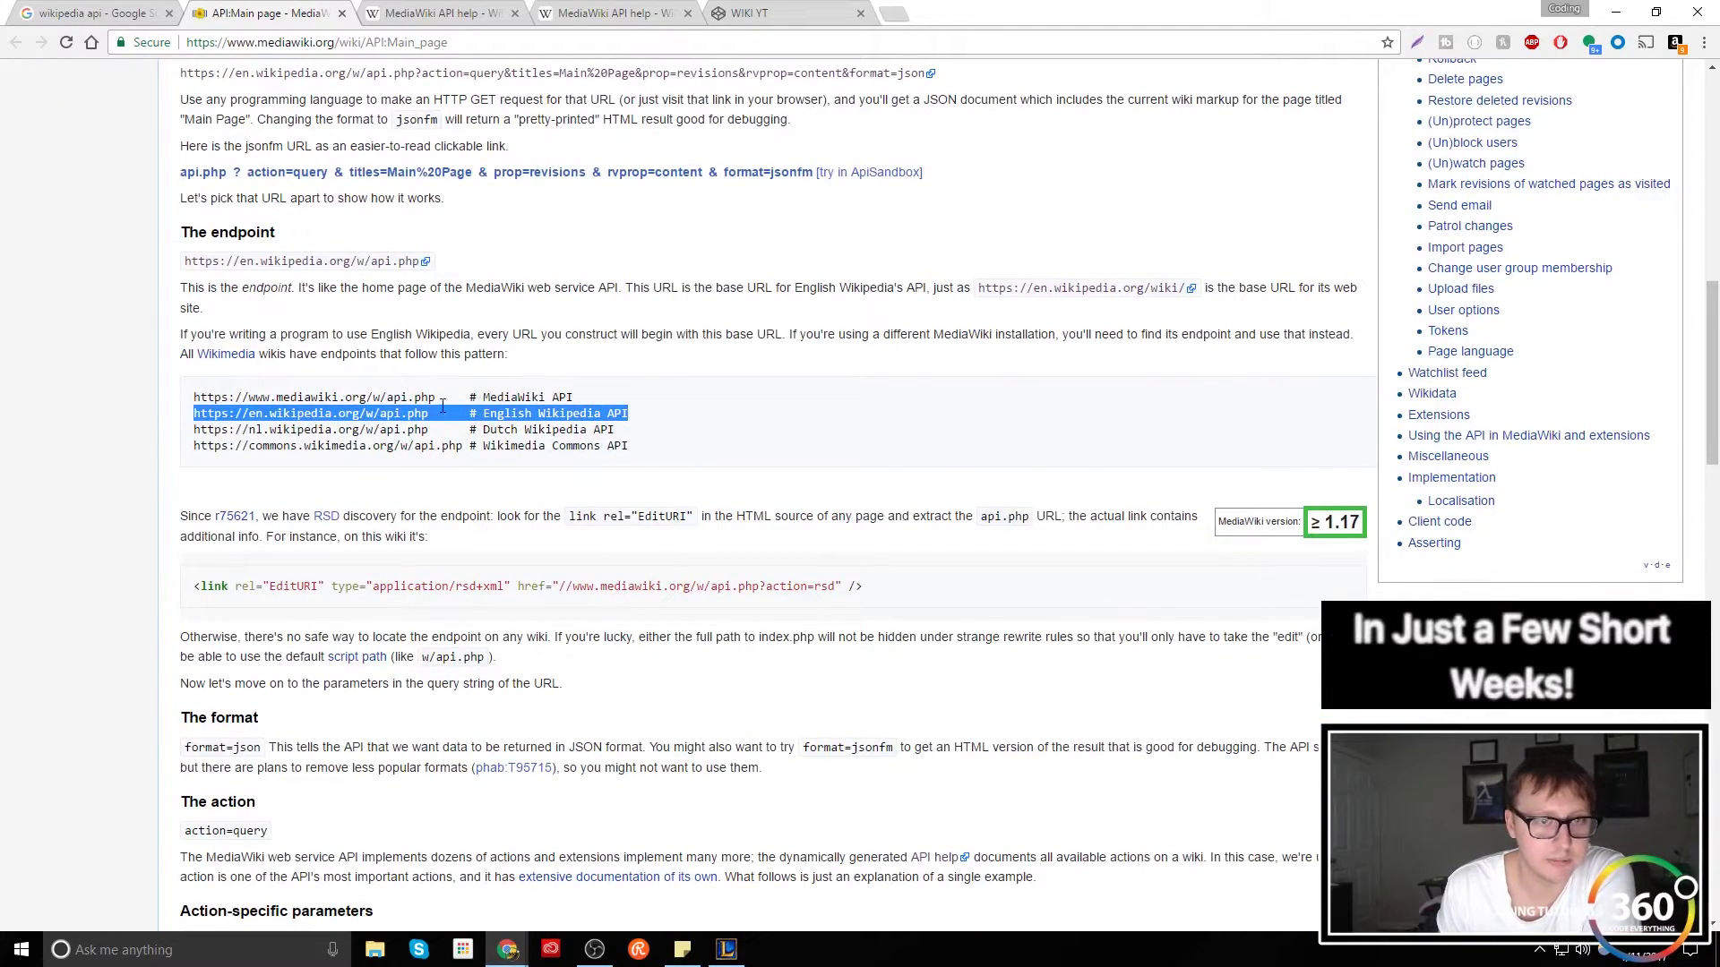
{"action": "left_click", "coordinate": [436, 408]}
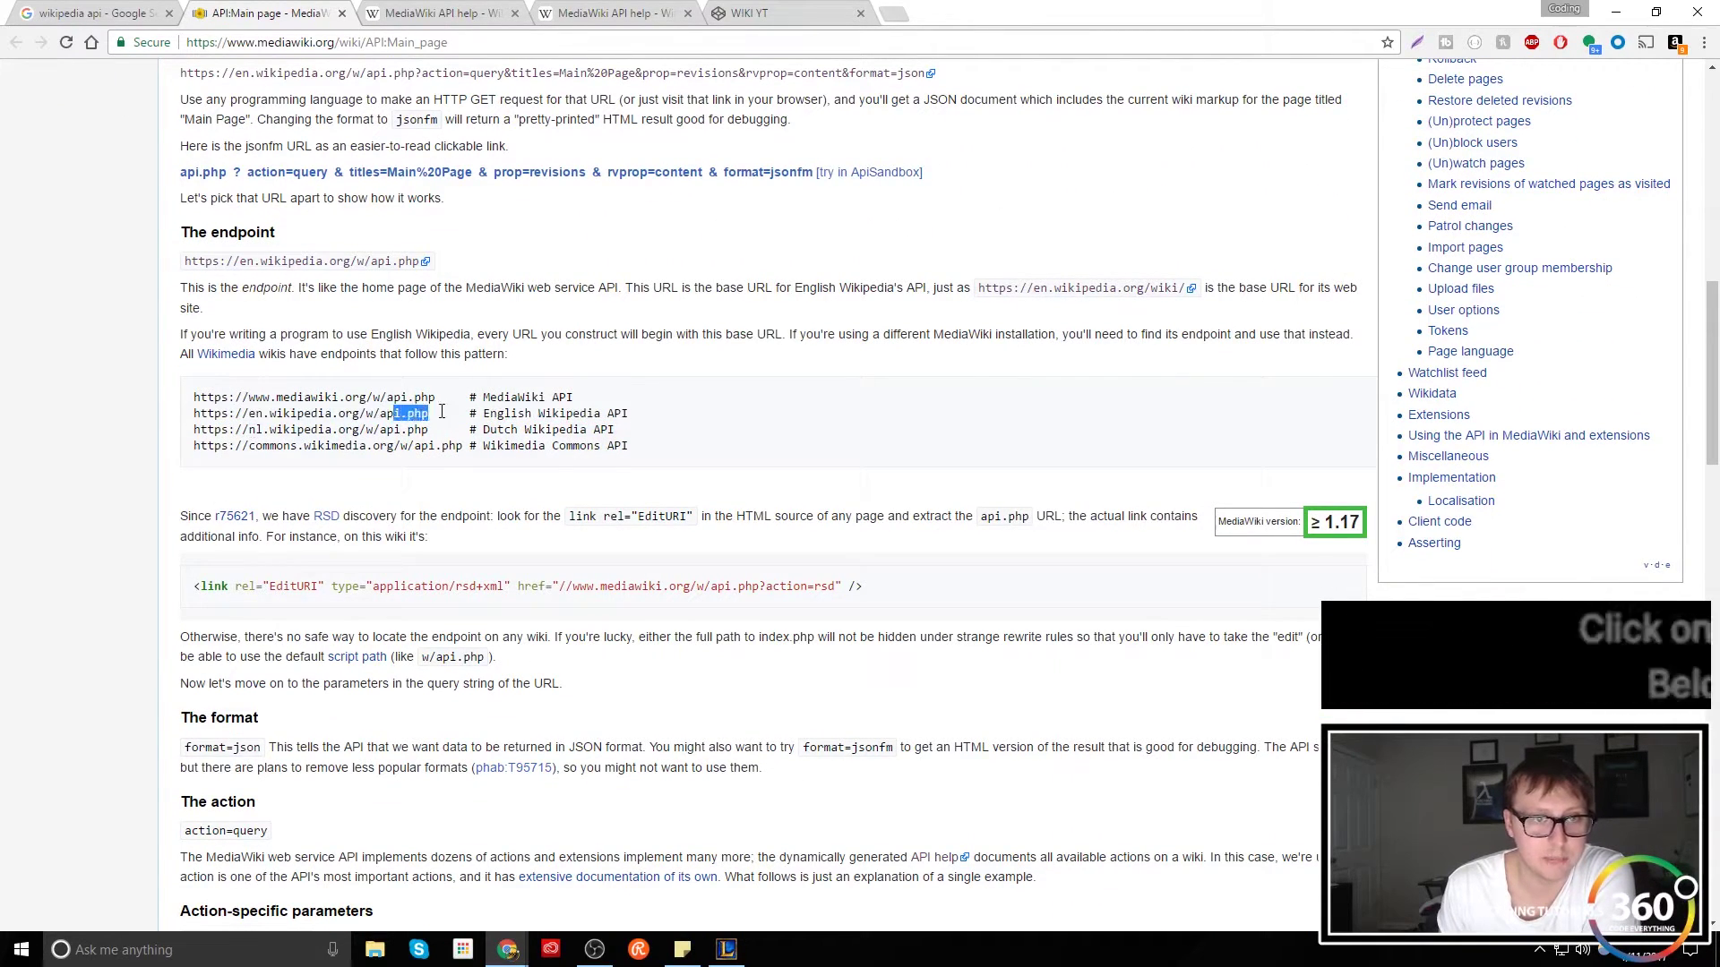
{"action": "left_click_drag", "start_coordinate": [452, 412], "coordinate": [340, 419]}
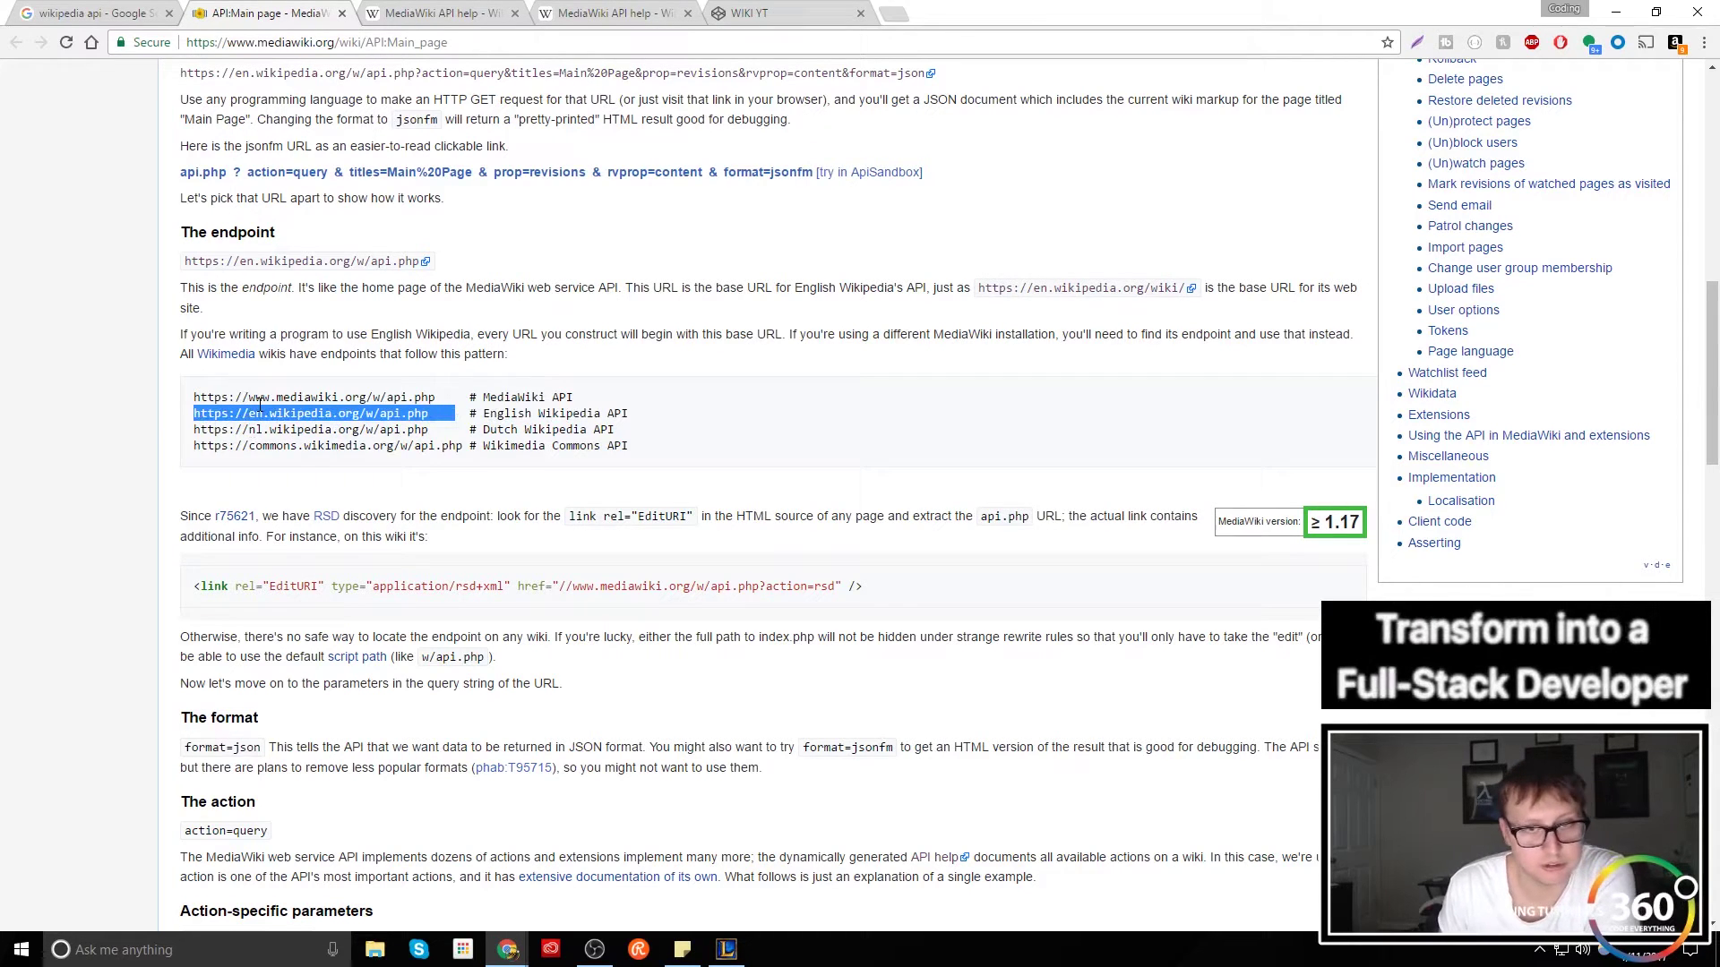
Step: Scroll to The action section and highlight its opening and the API help link text
{"action": "scroll", "coordinate": [528, 433], "scroll_direction": "down", "scroll_amount": 2}
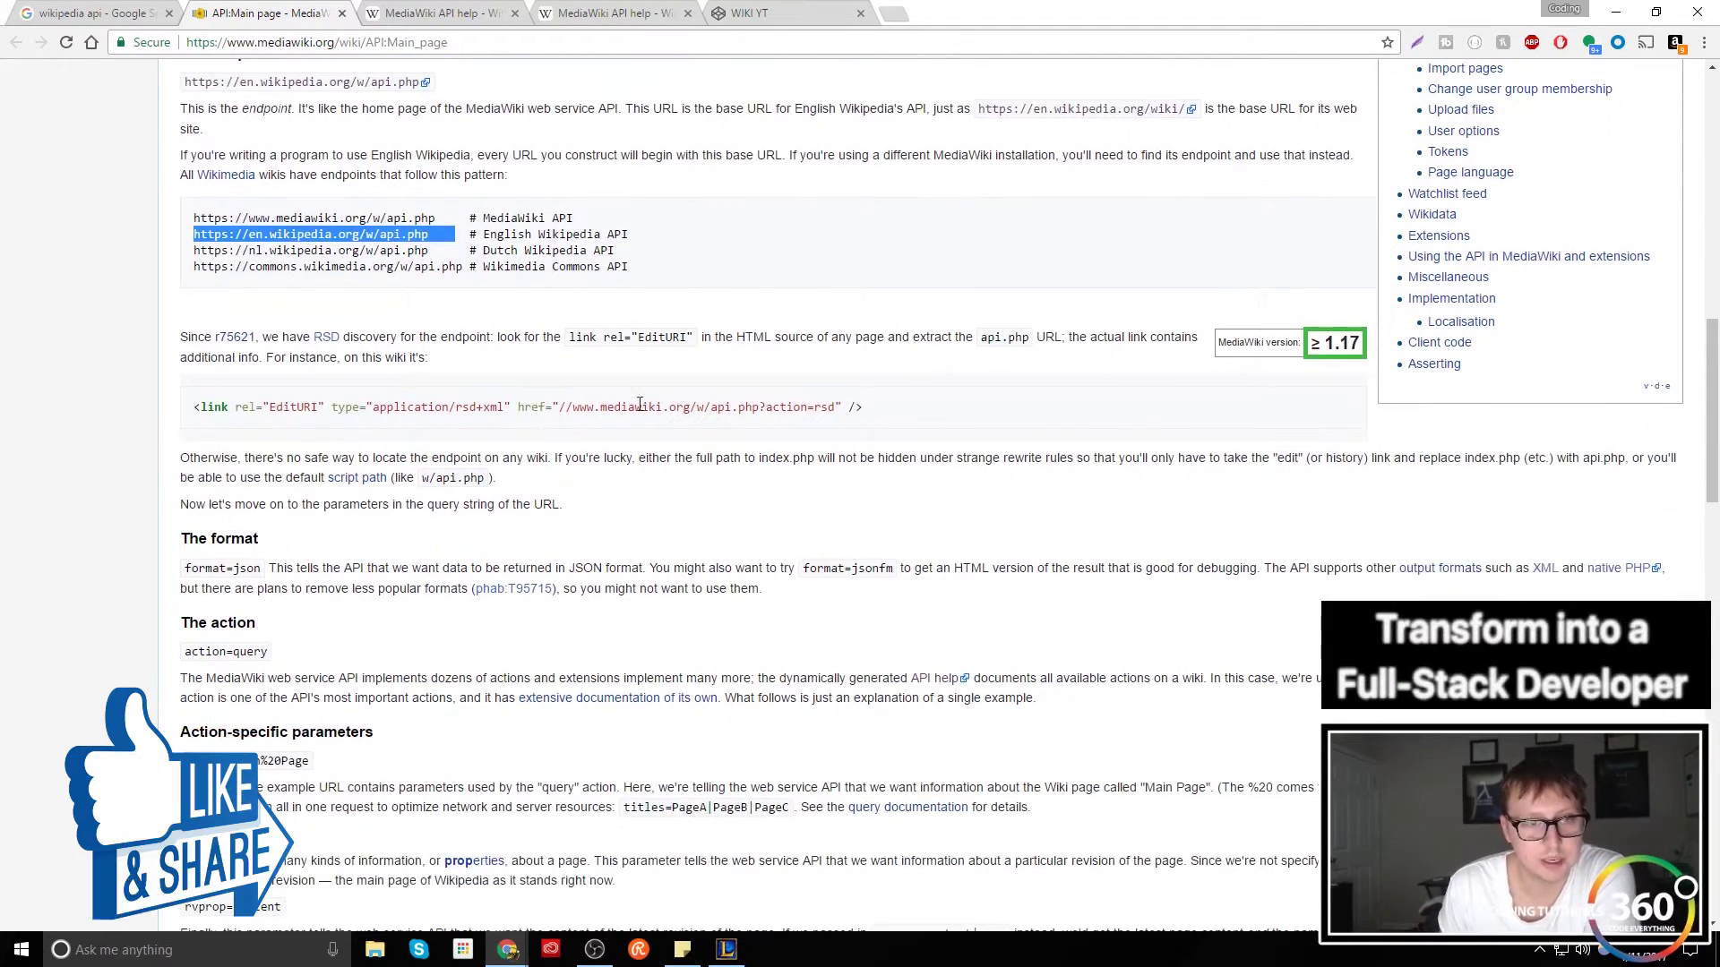
{"action": "scroll", "coordinate": [973, 416], "scroll_direction": "down", "scroll_amount": 2}
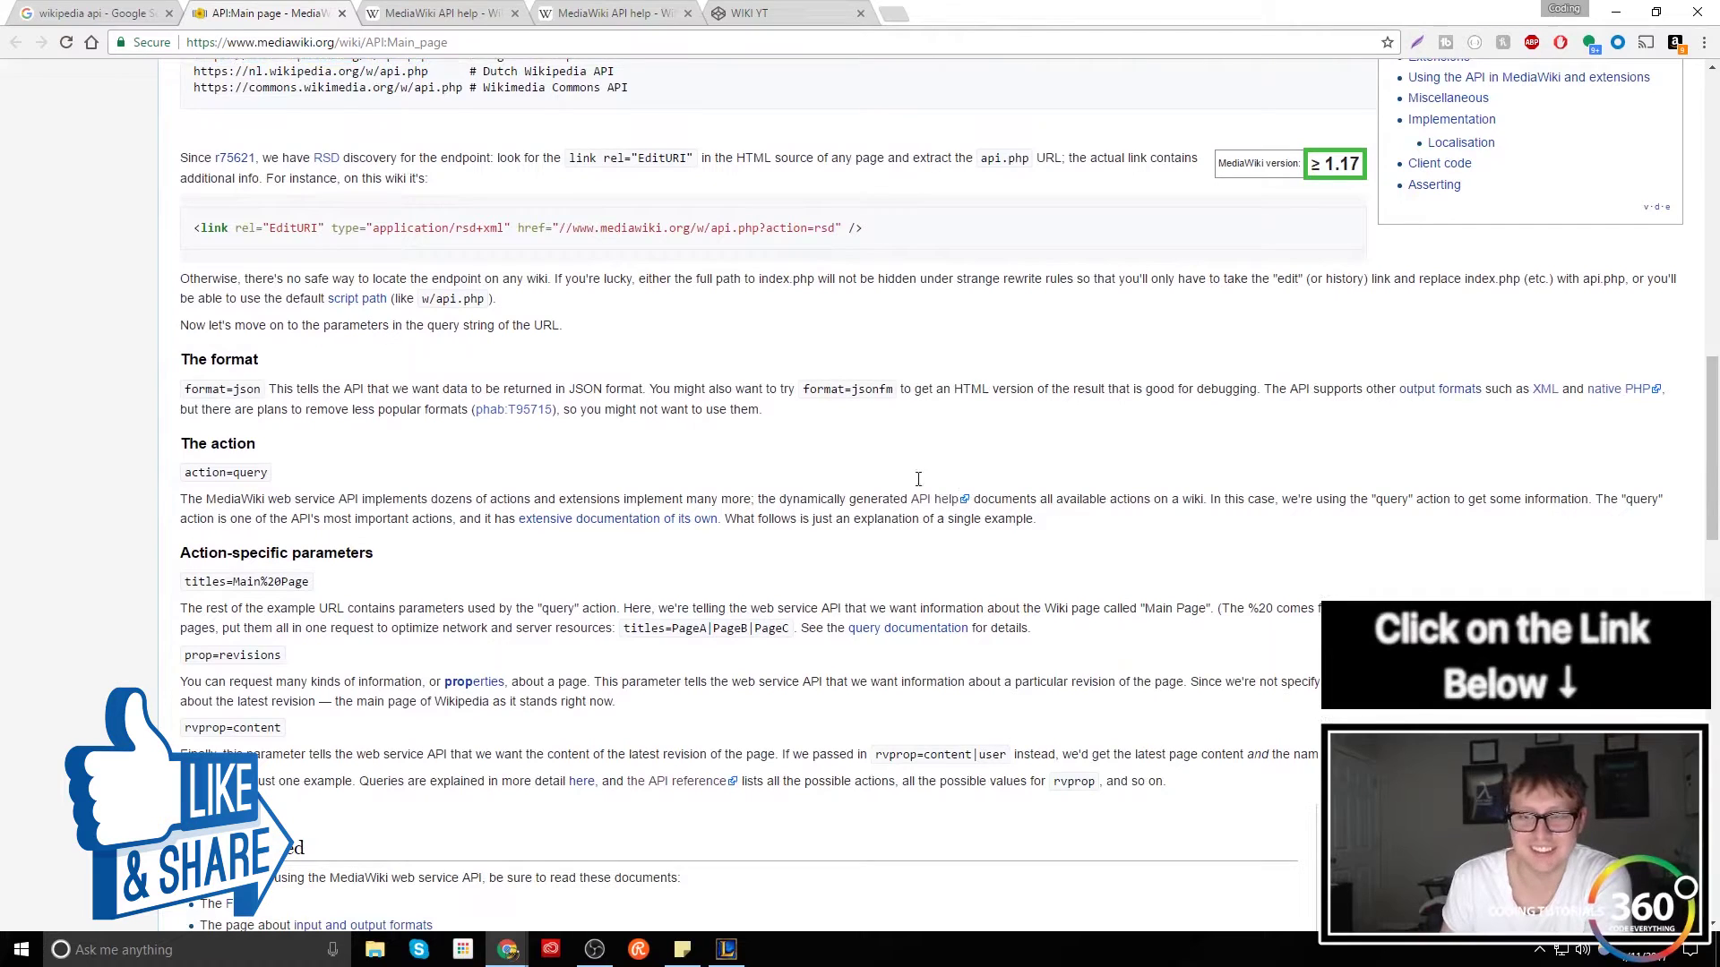
{"action": "left_click_drag", "start_coordinate": [908, 479], "coordinate": [962, 499]}
{"action": "left_click", "coordinate": [979, 498]}
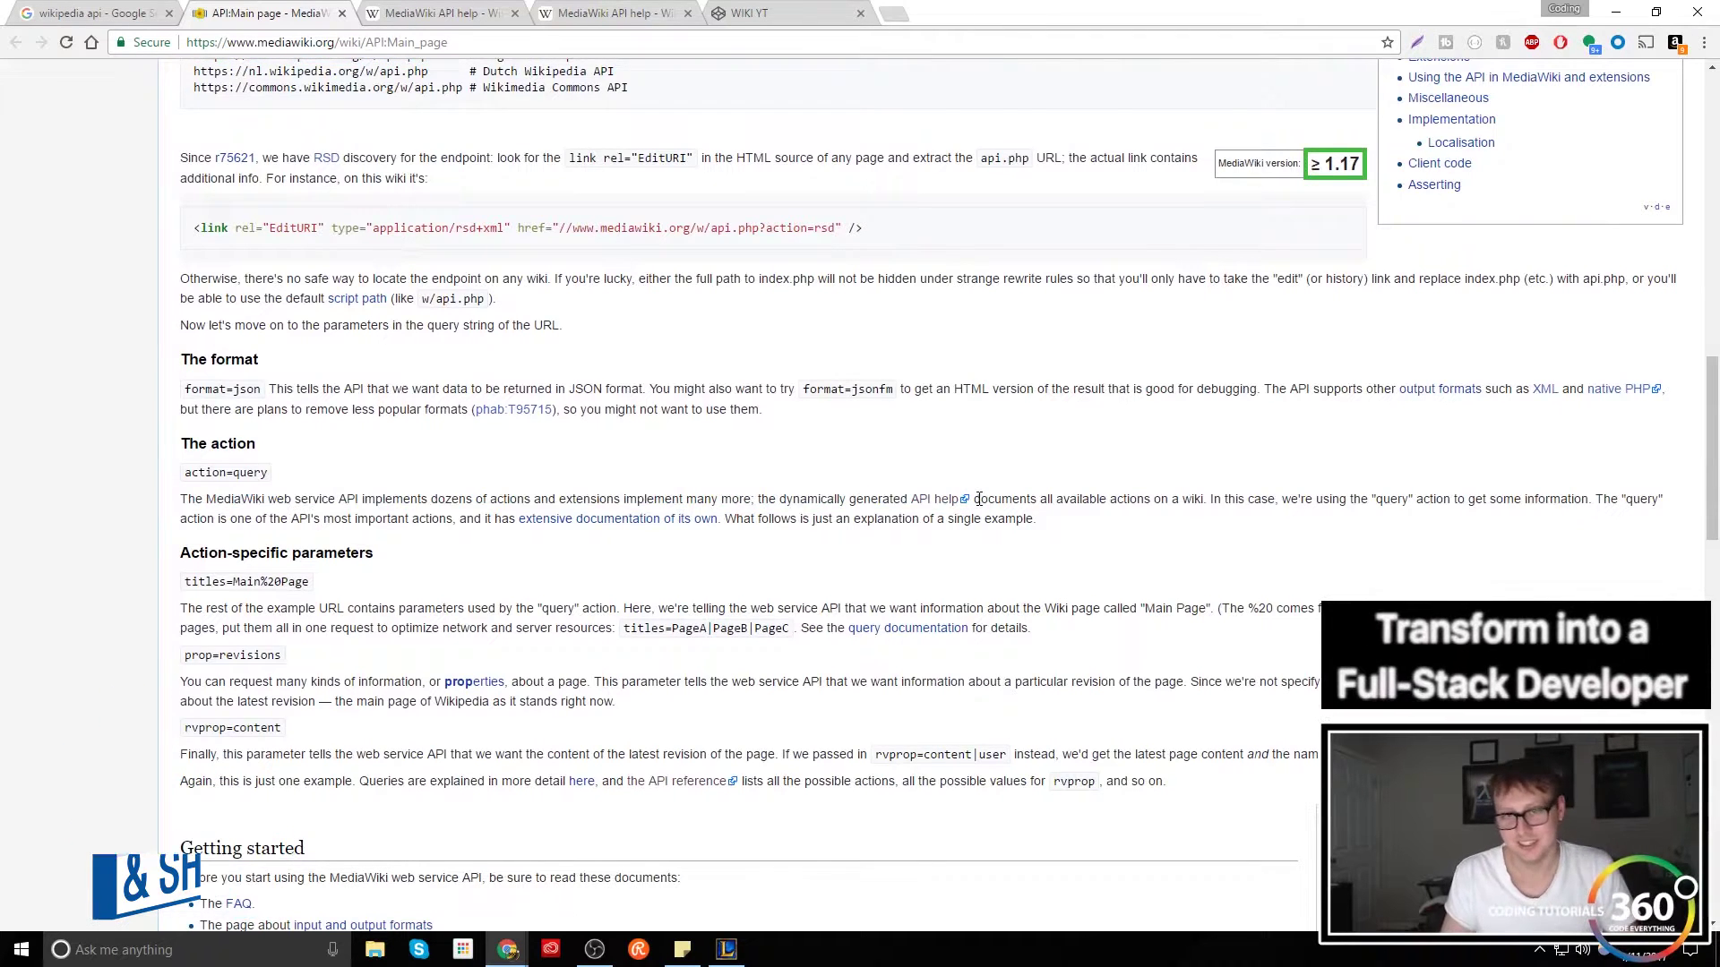
{"action": "left_click_drag", "start_coordinate": [979, 499], "coordinate": [920, 500]}
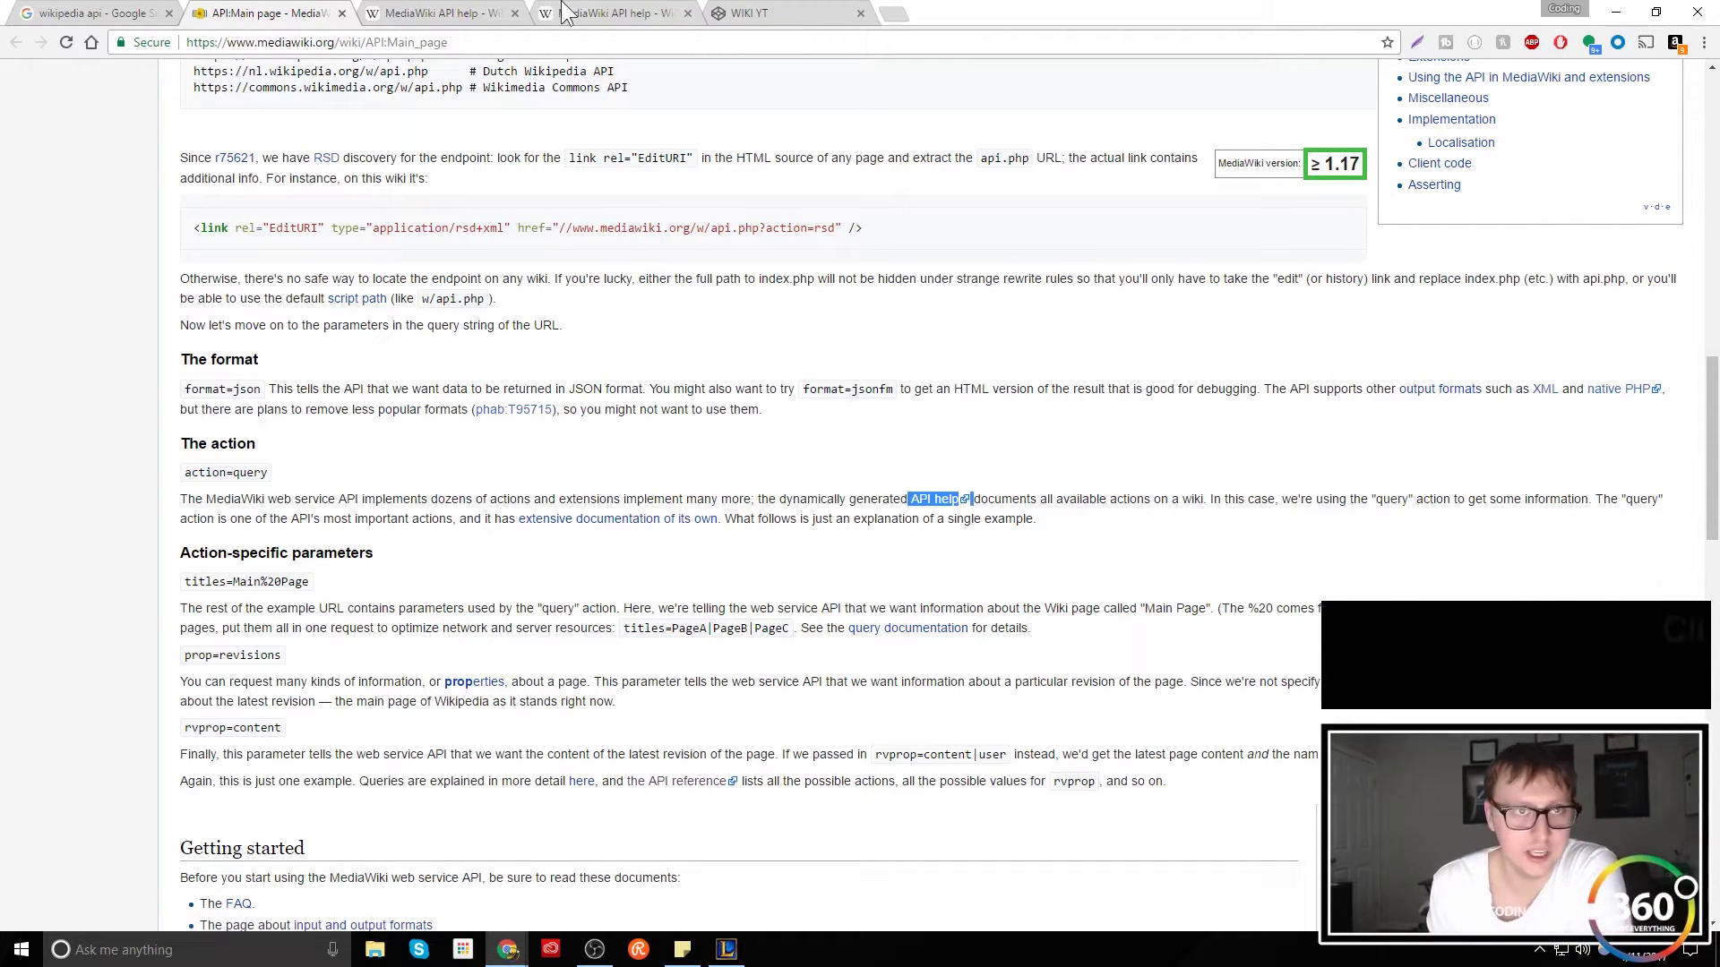
Step: On the MediaWiki API help page, highlight the action: label and its list of possible values
{"action": "left_click", "coordinate": [465, 14]}
{"action": "scroll", "coordinate": [591, 326], "scroll_direction": "up", "scroll_amount": 1}
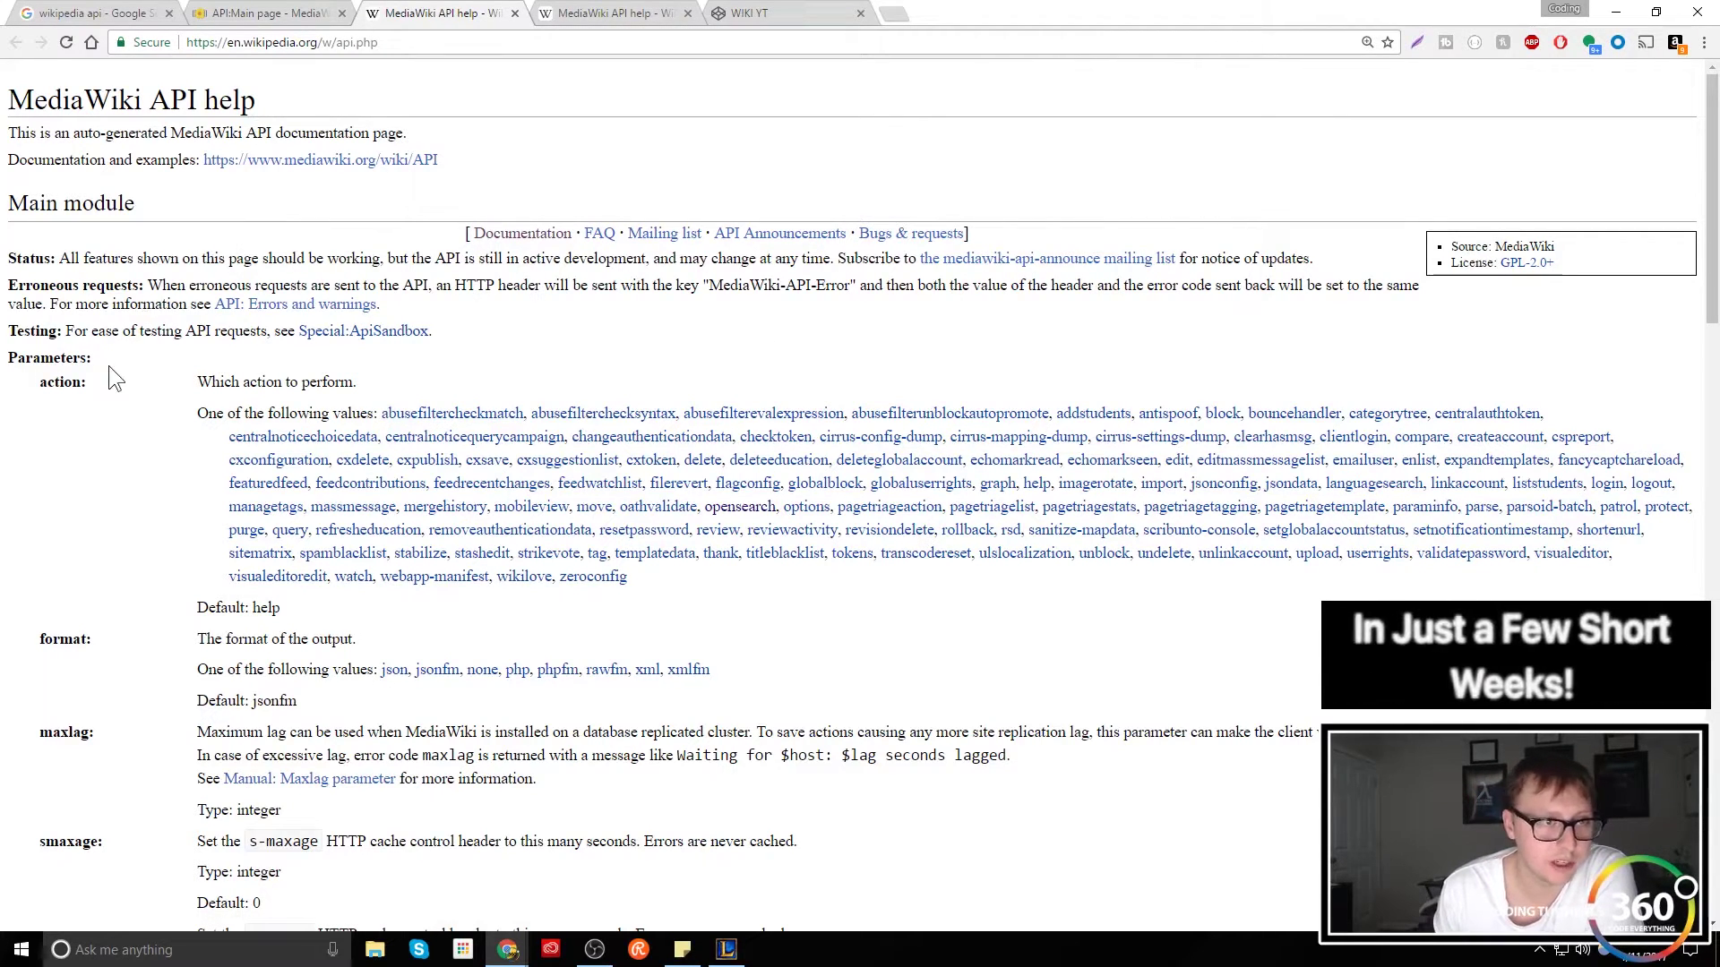
{"action": "left_click_drag", "start_coordinate": [80, 382], "coordinate": [69, 383]}
{"action": "left_click", "coordinate": [36, 383]}
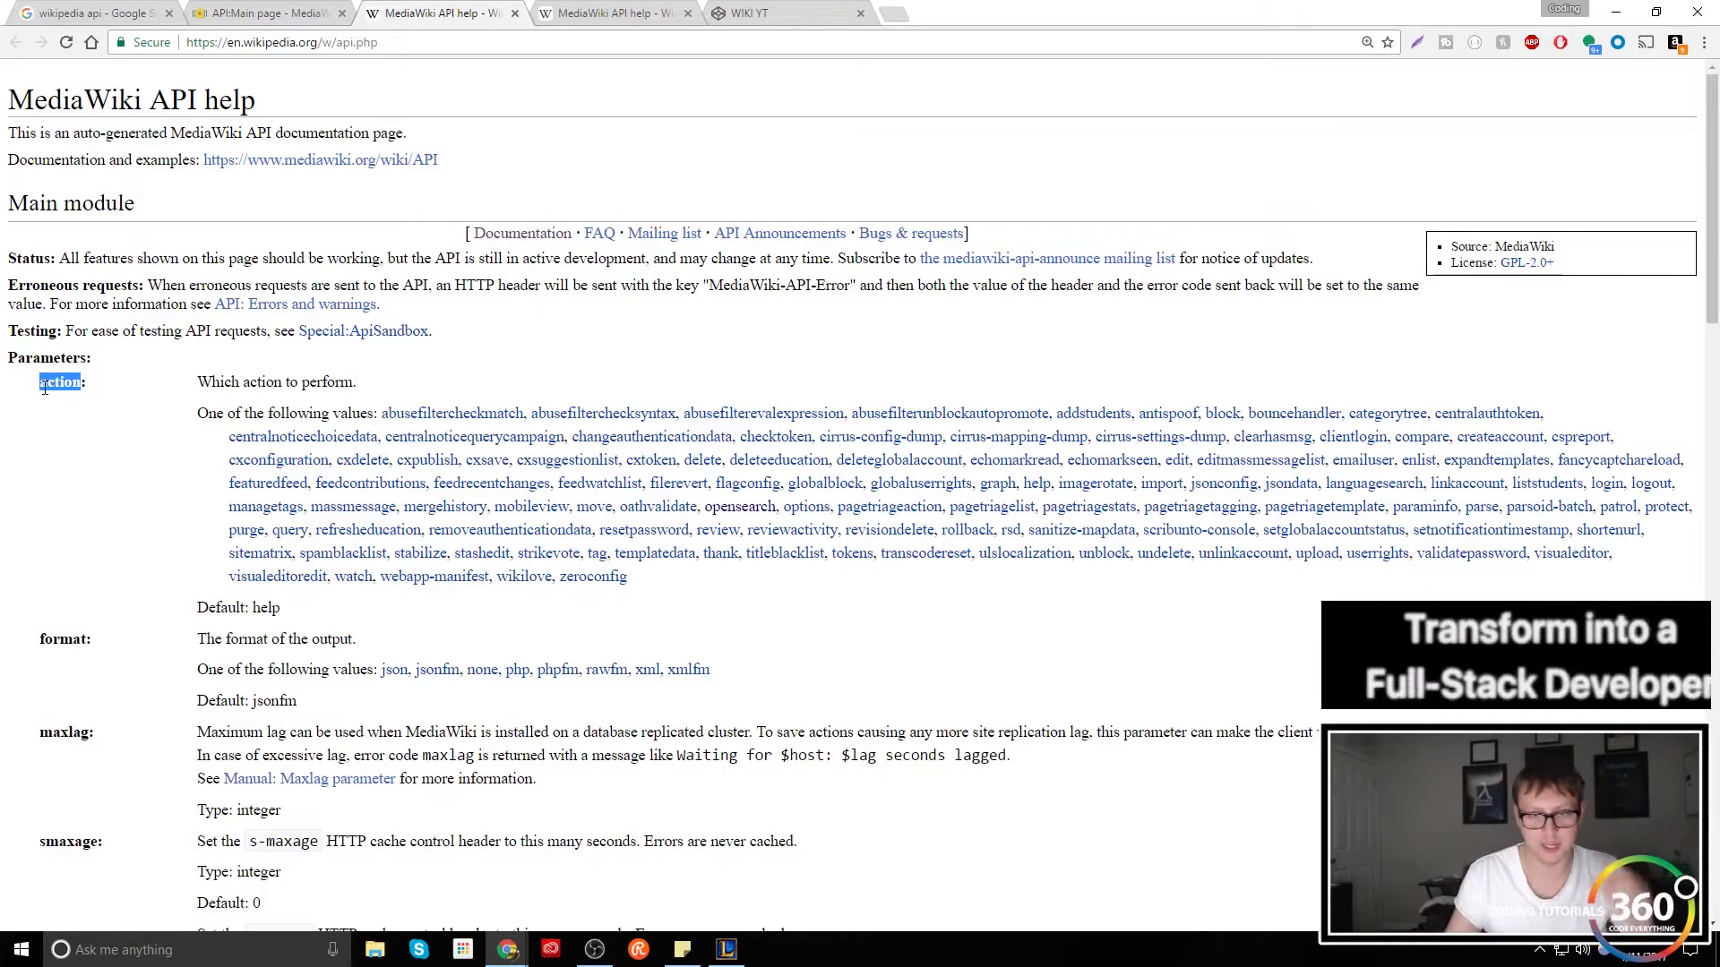
{"action": "left_click_drag", "start_coordinate": [663, 594], "coordinate": [480, 364]}
{"action": "left_click", "coordinate": [590, 331]}
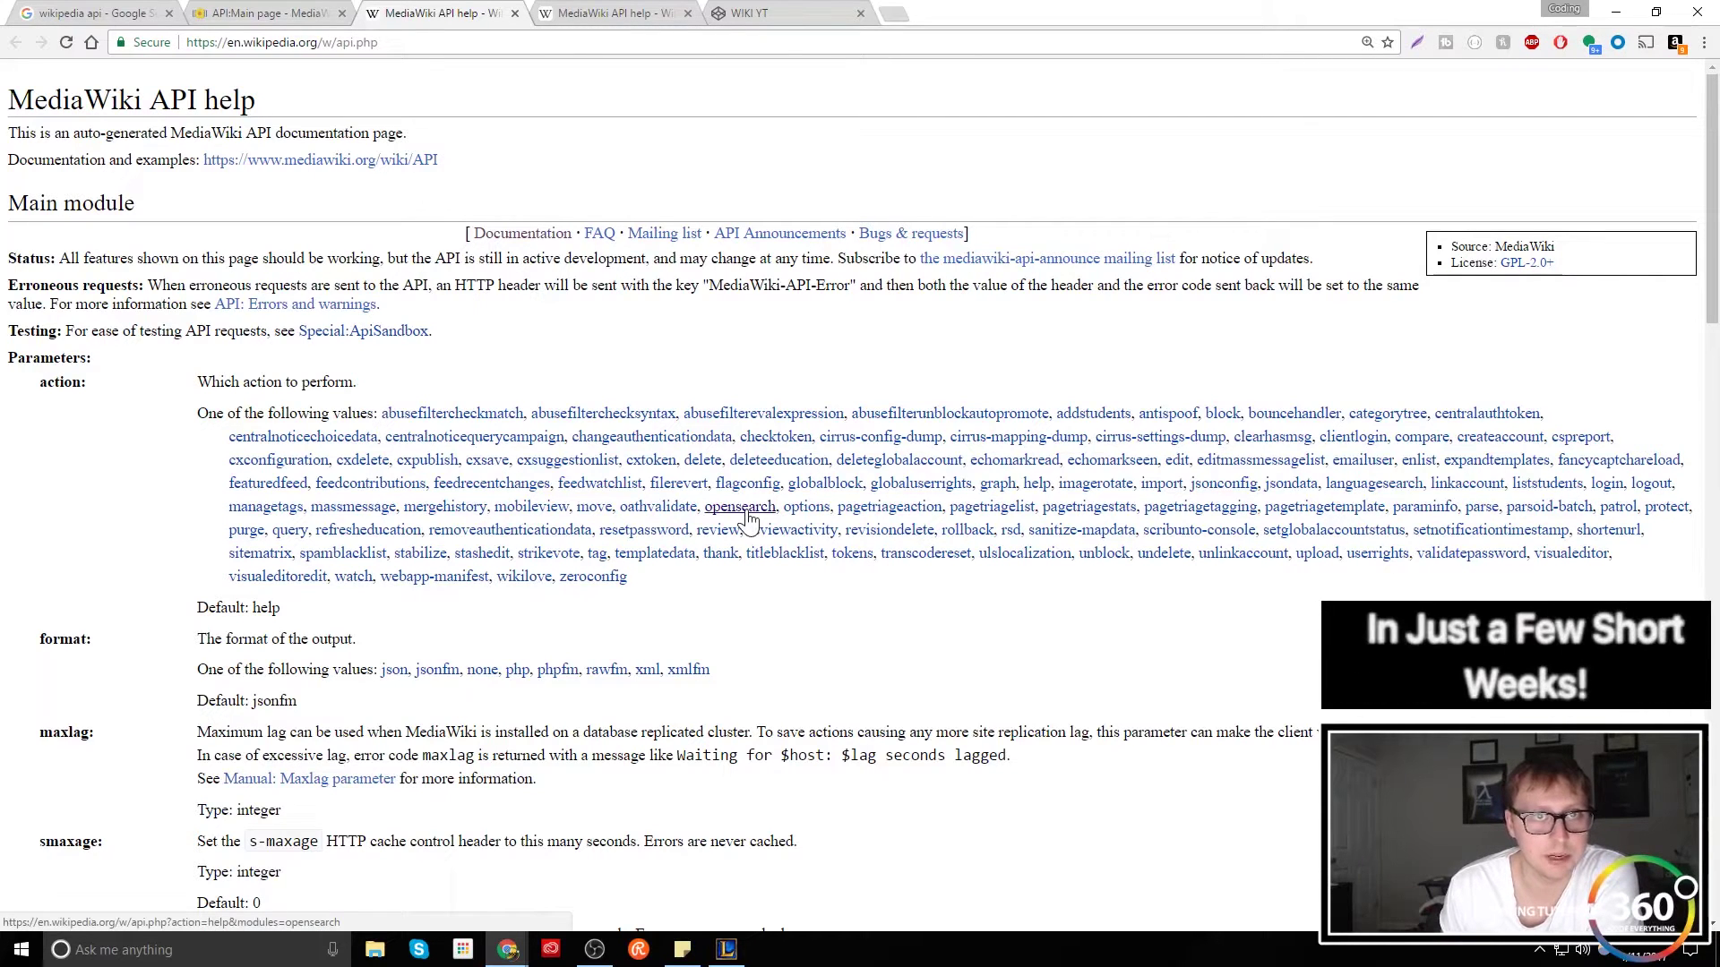
Step: View the action=opensearch help and highlight its required search parameter
{"action": "left_click", "coordinate": [609, 13]}
{"action": "scroll", "coordinate": [706, 369], "scroll_direction": "up", "scroll_amount": 4}
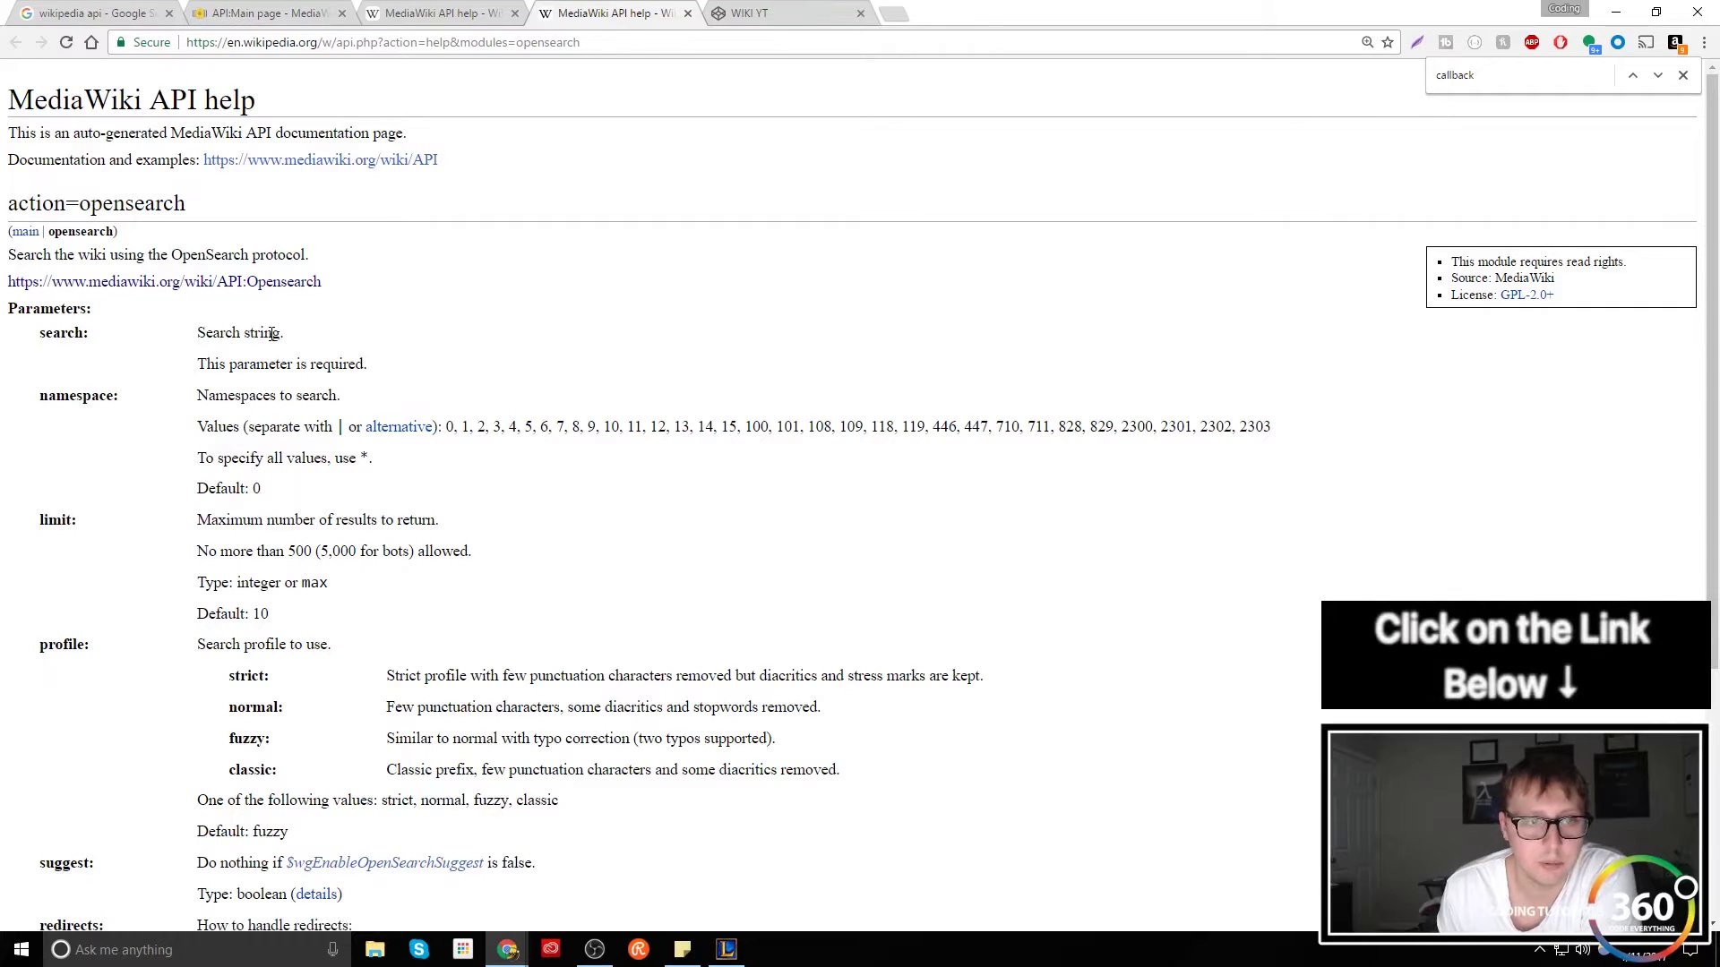
{"action": "left_click_drag", "start_coordinate": [39, 332], "coordinate": [81, 331]}
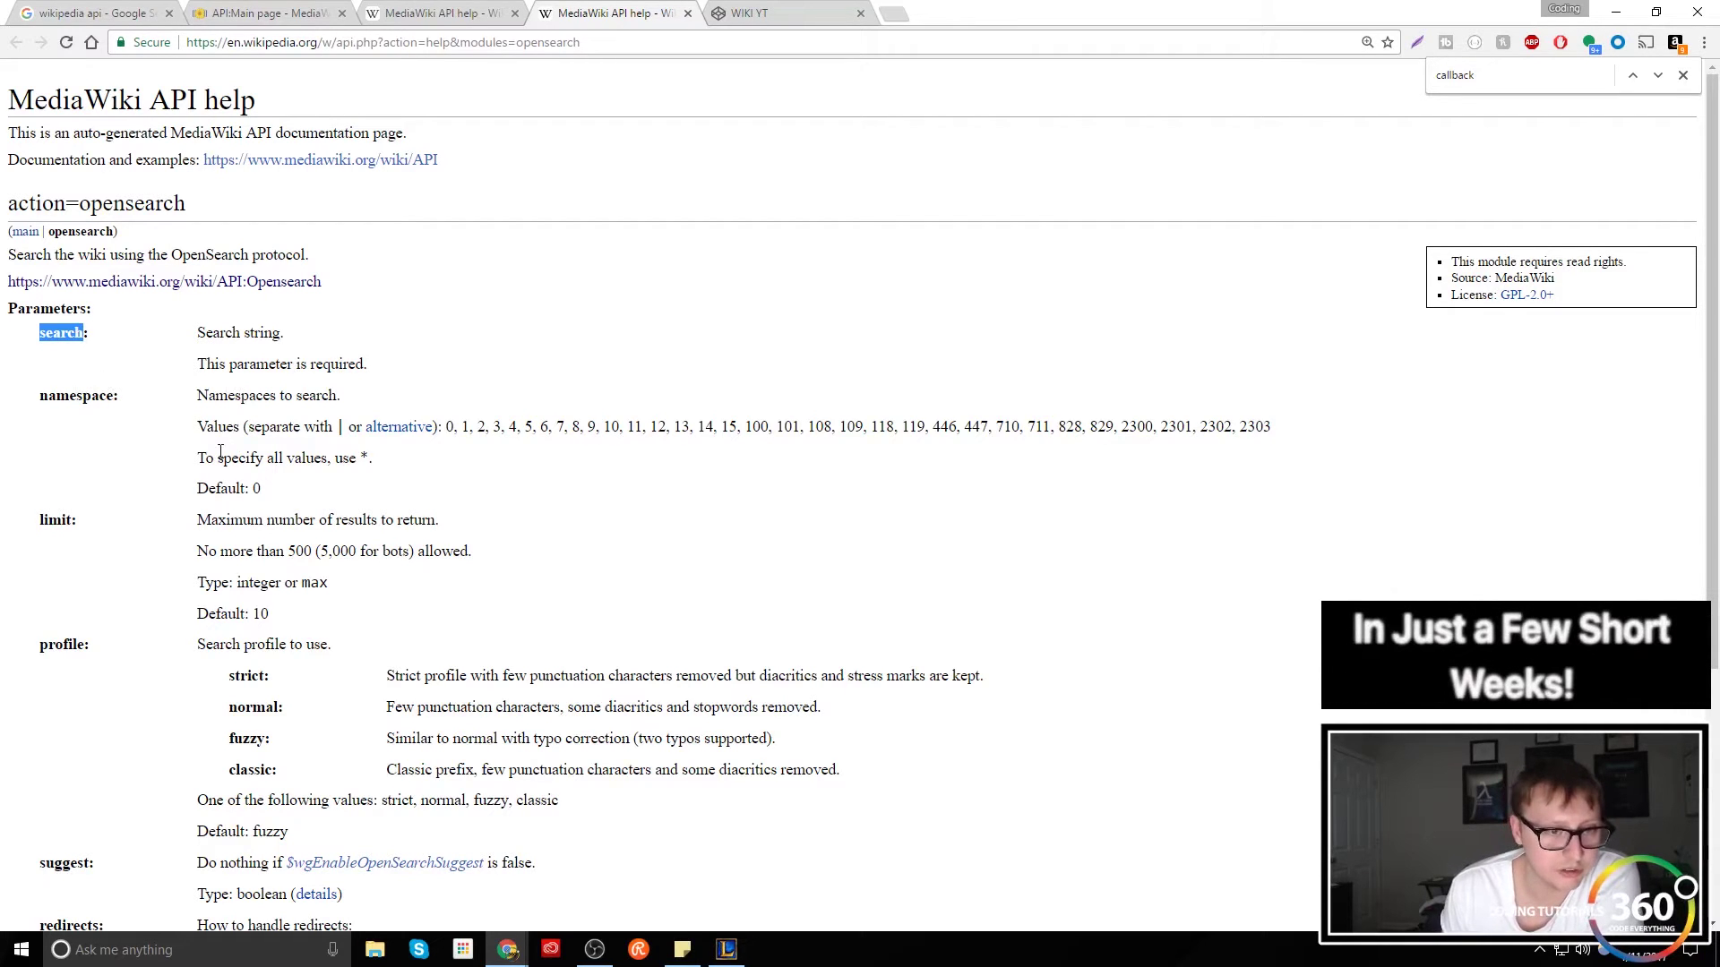
{"action": "scroll", "coordinate": [220, 452], "scroll_direction": "down", "scroll_amount": 4}
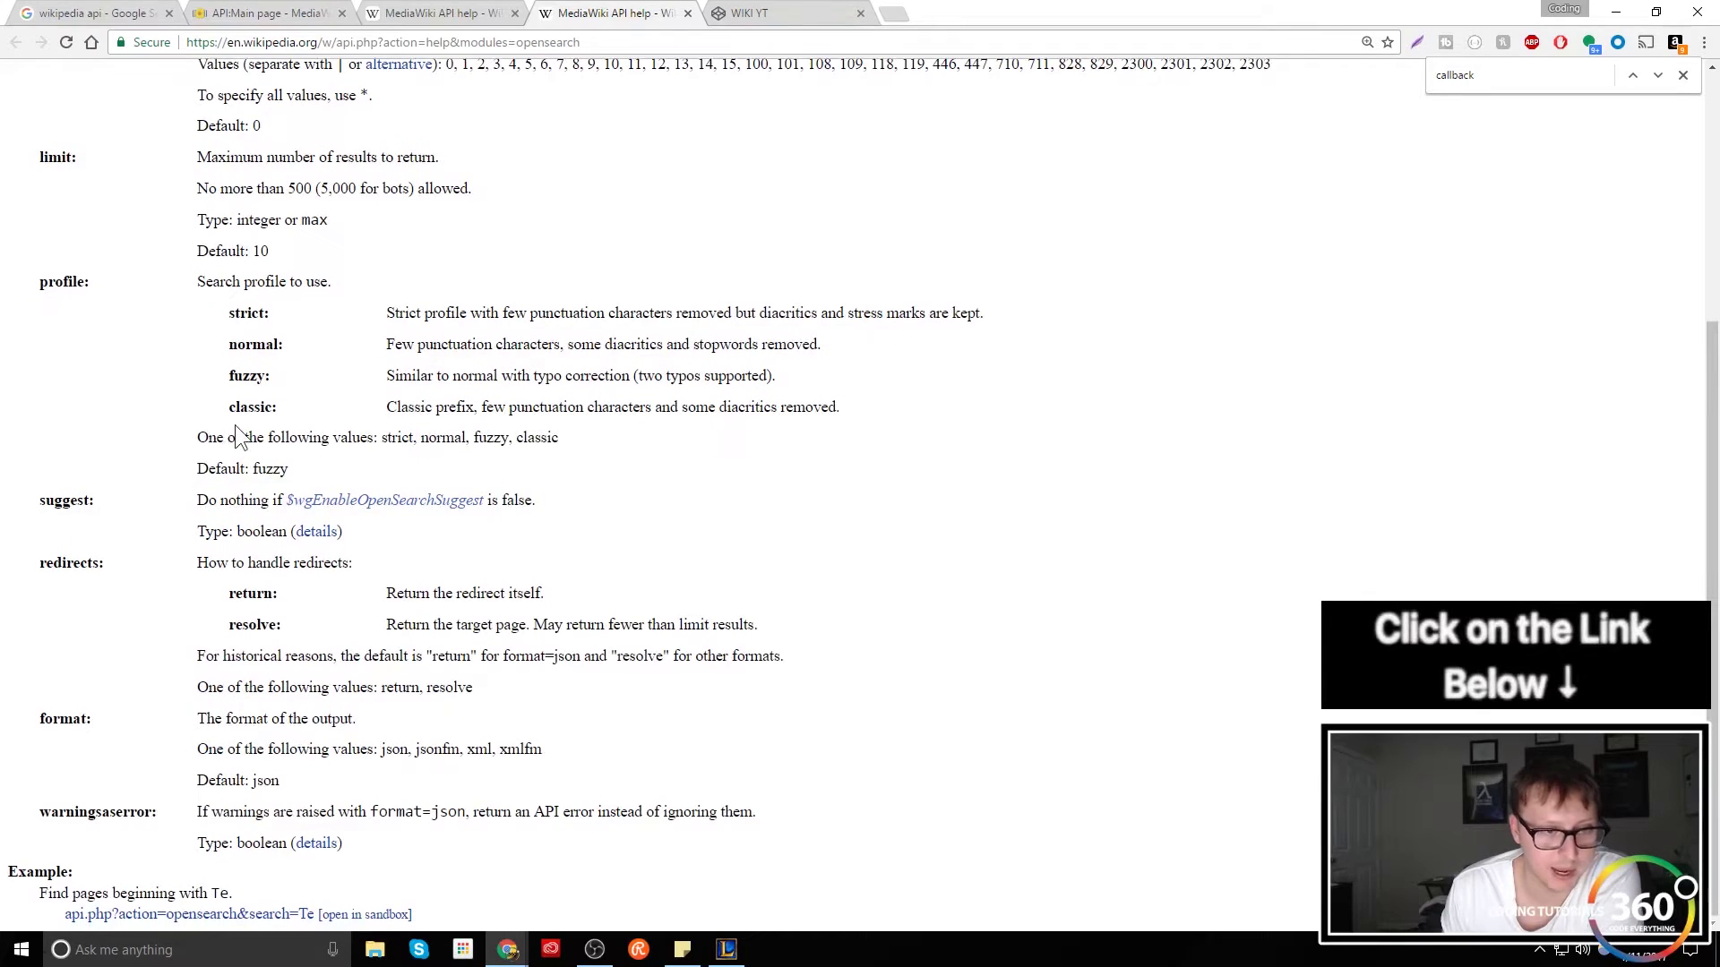
{"action": "scroll", "coordinate": [238, 438], "scroll_direction": "up", "scroll_amount": 4}
Step: Give the pen's JS code the full editor width with the Wikipedia API Search preview below
{"action": "left_click", "coordinate": [793, 12]}
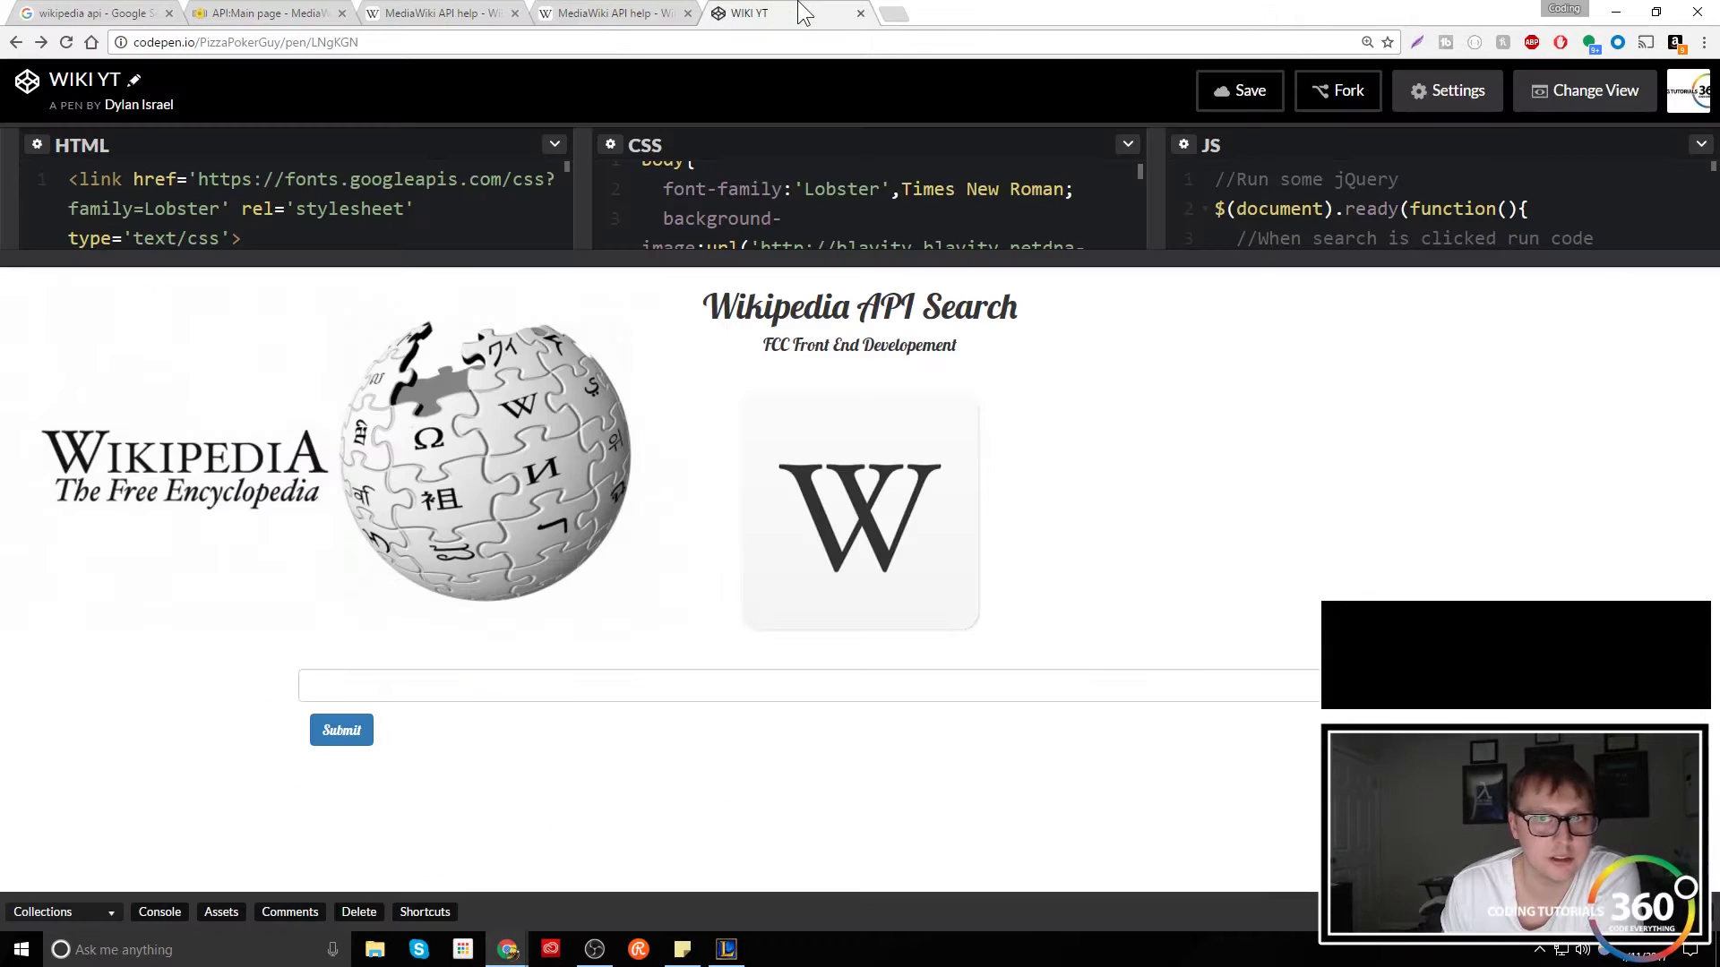
{"action": "double_click", "coordinate": [1110, 260]}
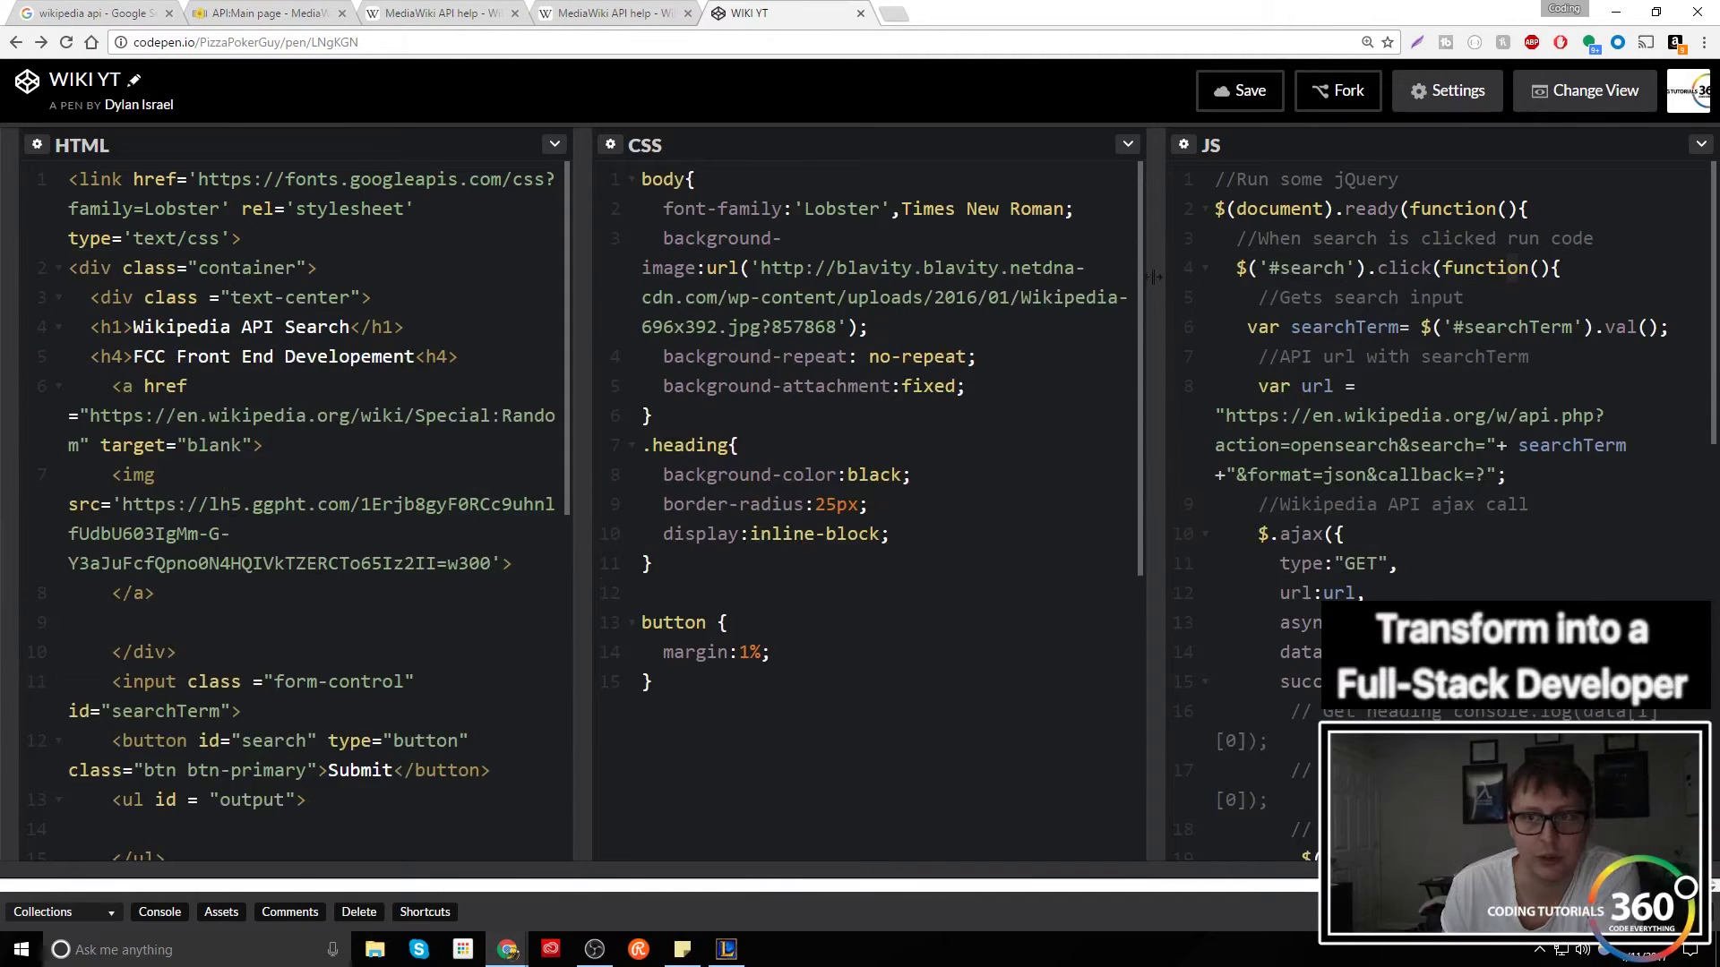
{"action": "left_click_drag", "start_coordinate": [1156, 237], "coordinate": [89, 269]}
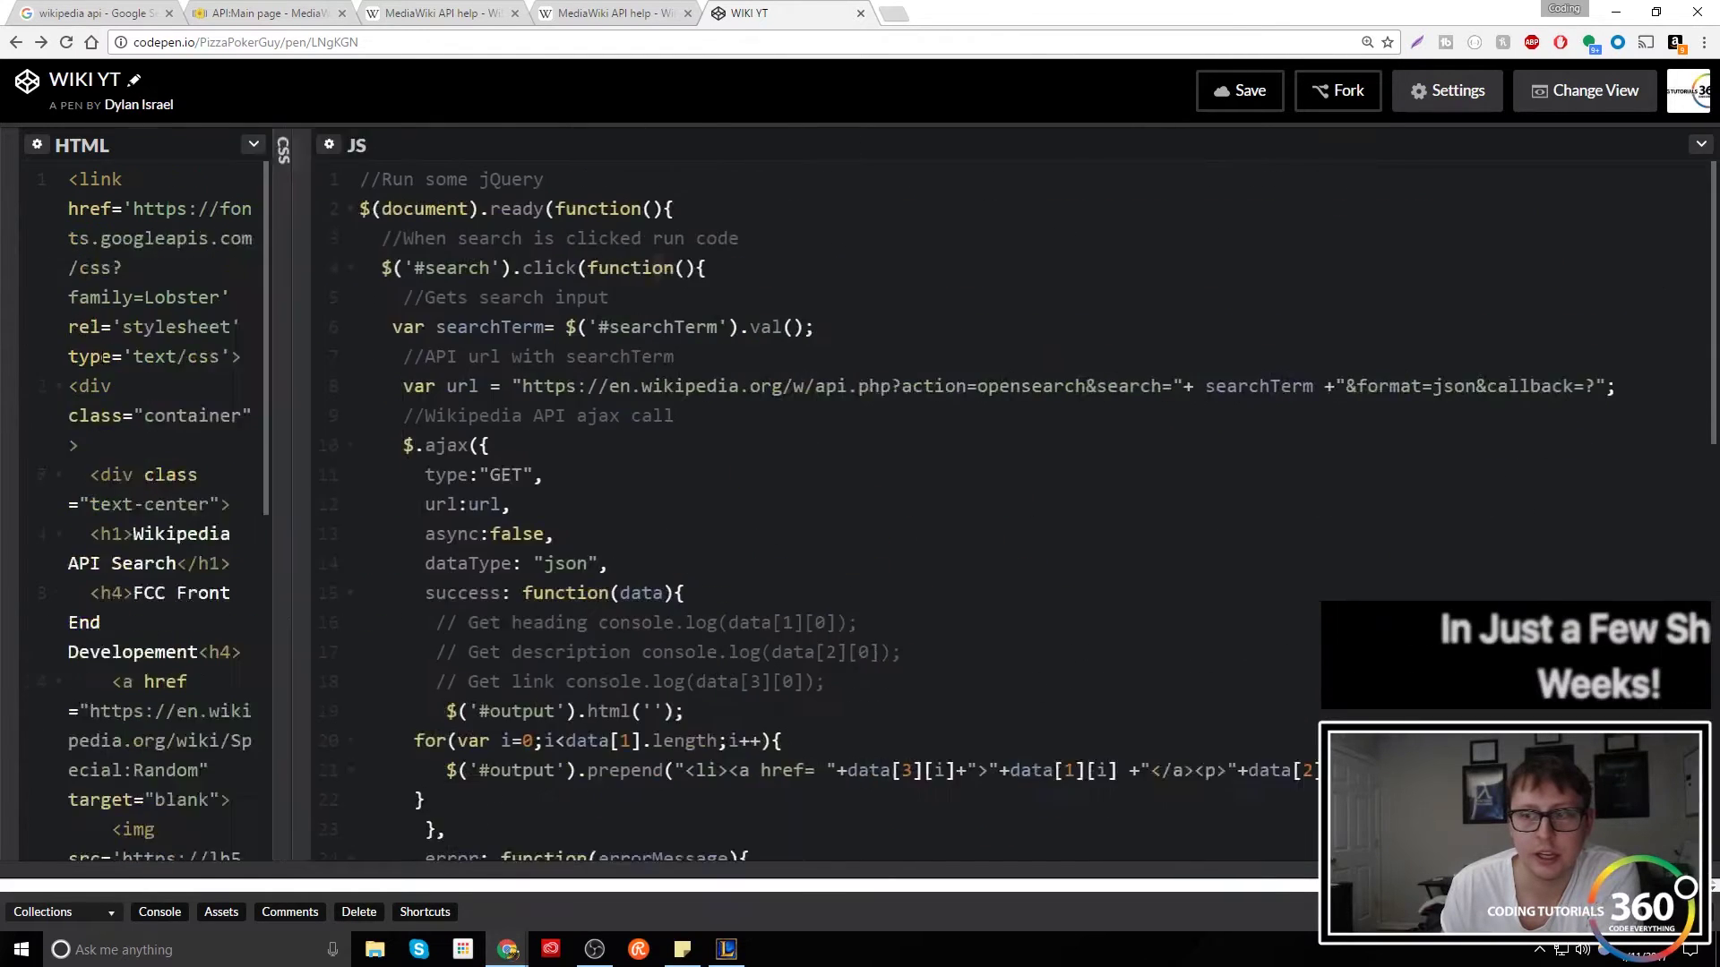
{"action": "left_click_drag", "start_coordinate": [746, 865], "coordinate": [746, 548]}
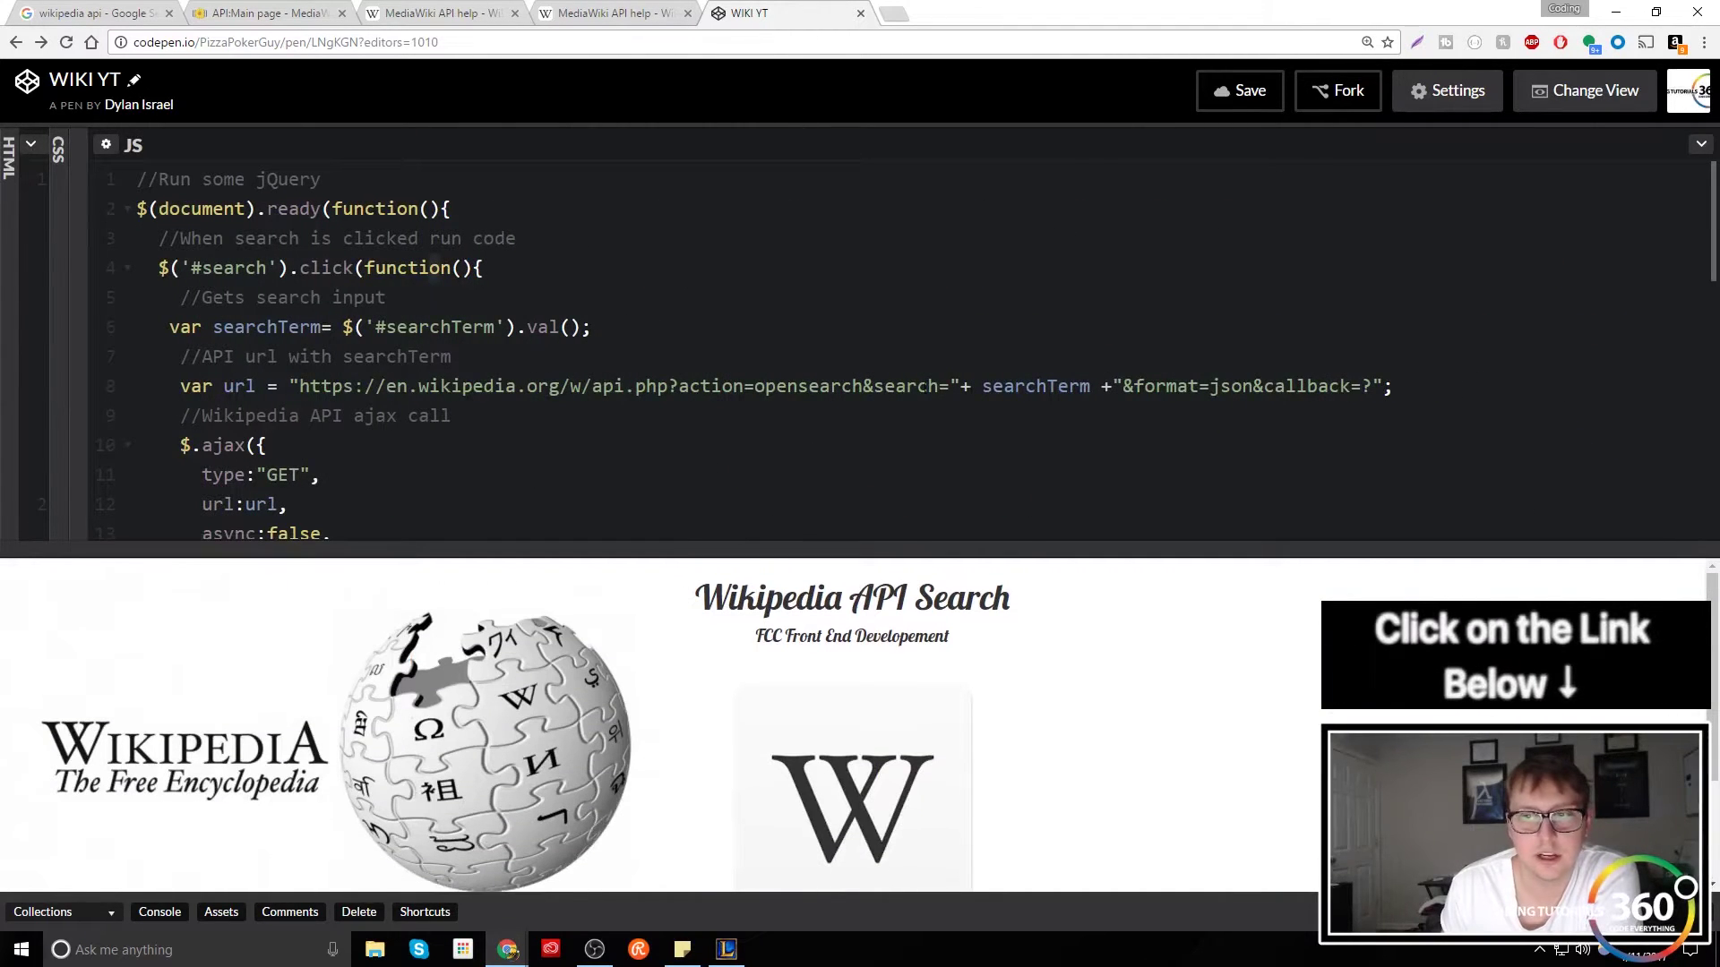
Step: Mark the base API address, the query after api.php? and 'action' in line 8's URL
{"action": "left_click_drag", "start_coordinate": [292, 386], "coordinate": [669, 386]}
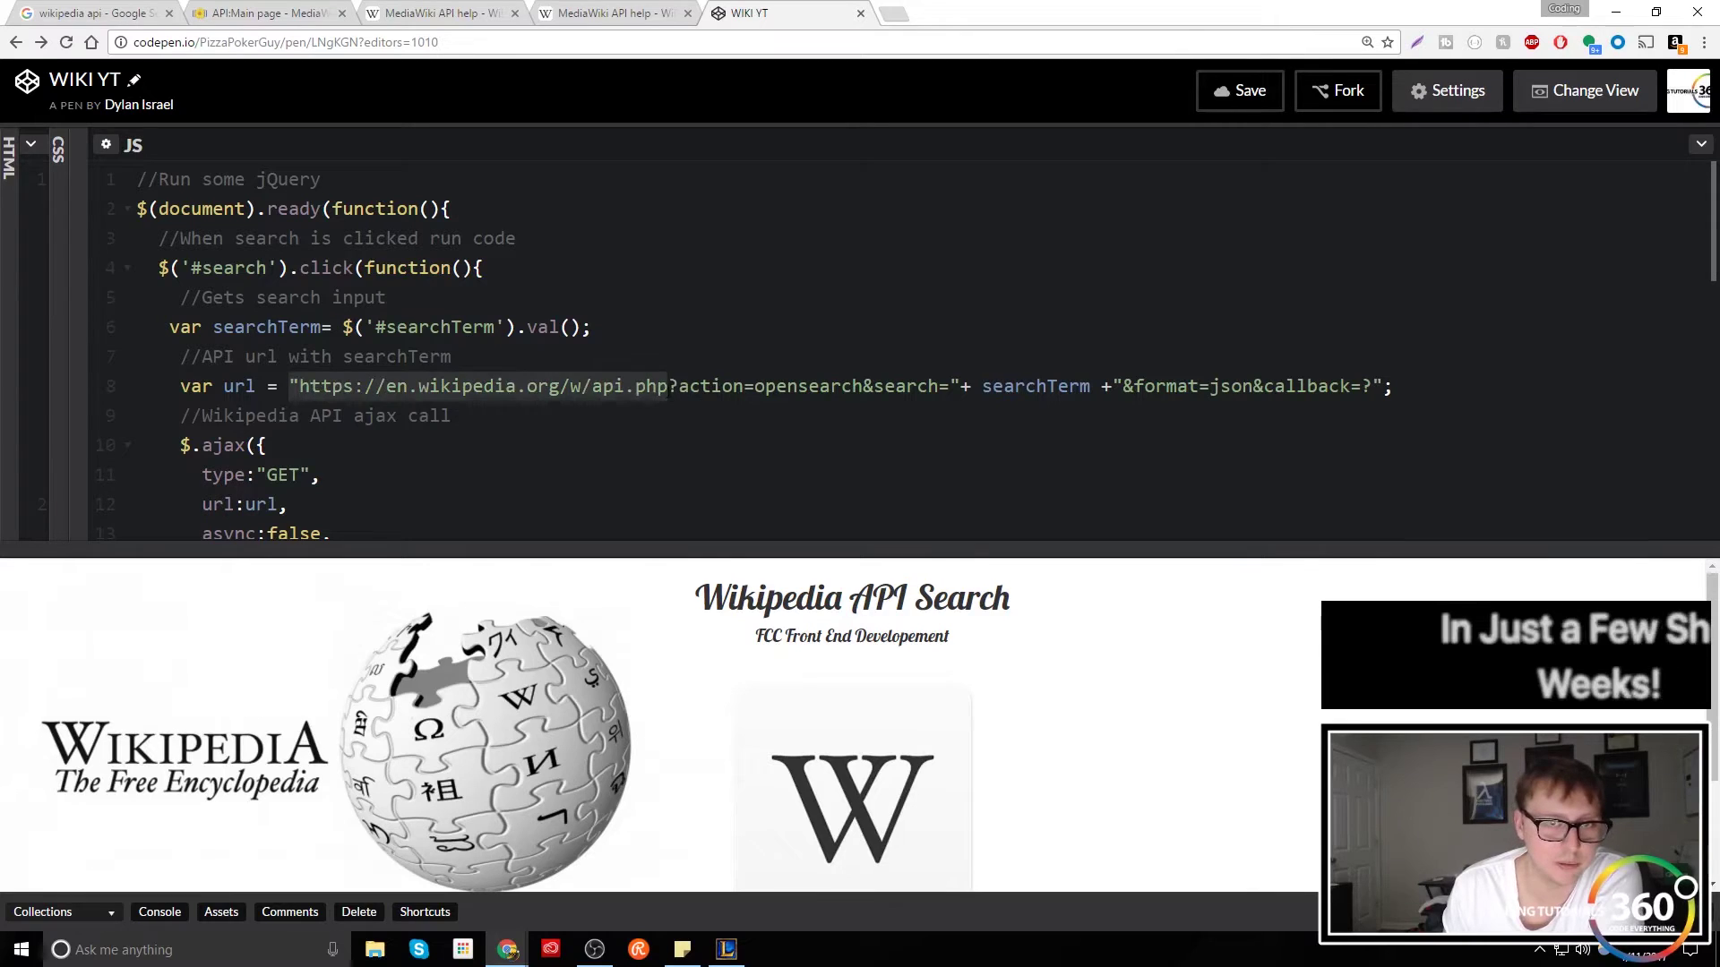
{"action": "left_click", "coordinate": [678, 386]}
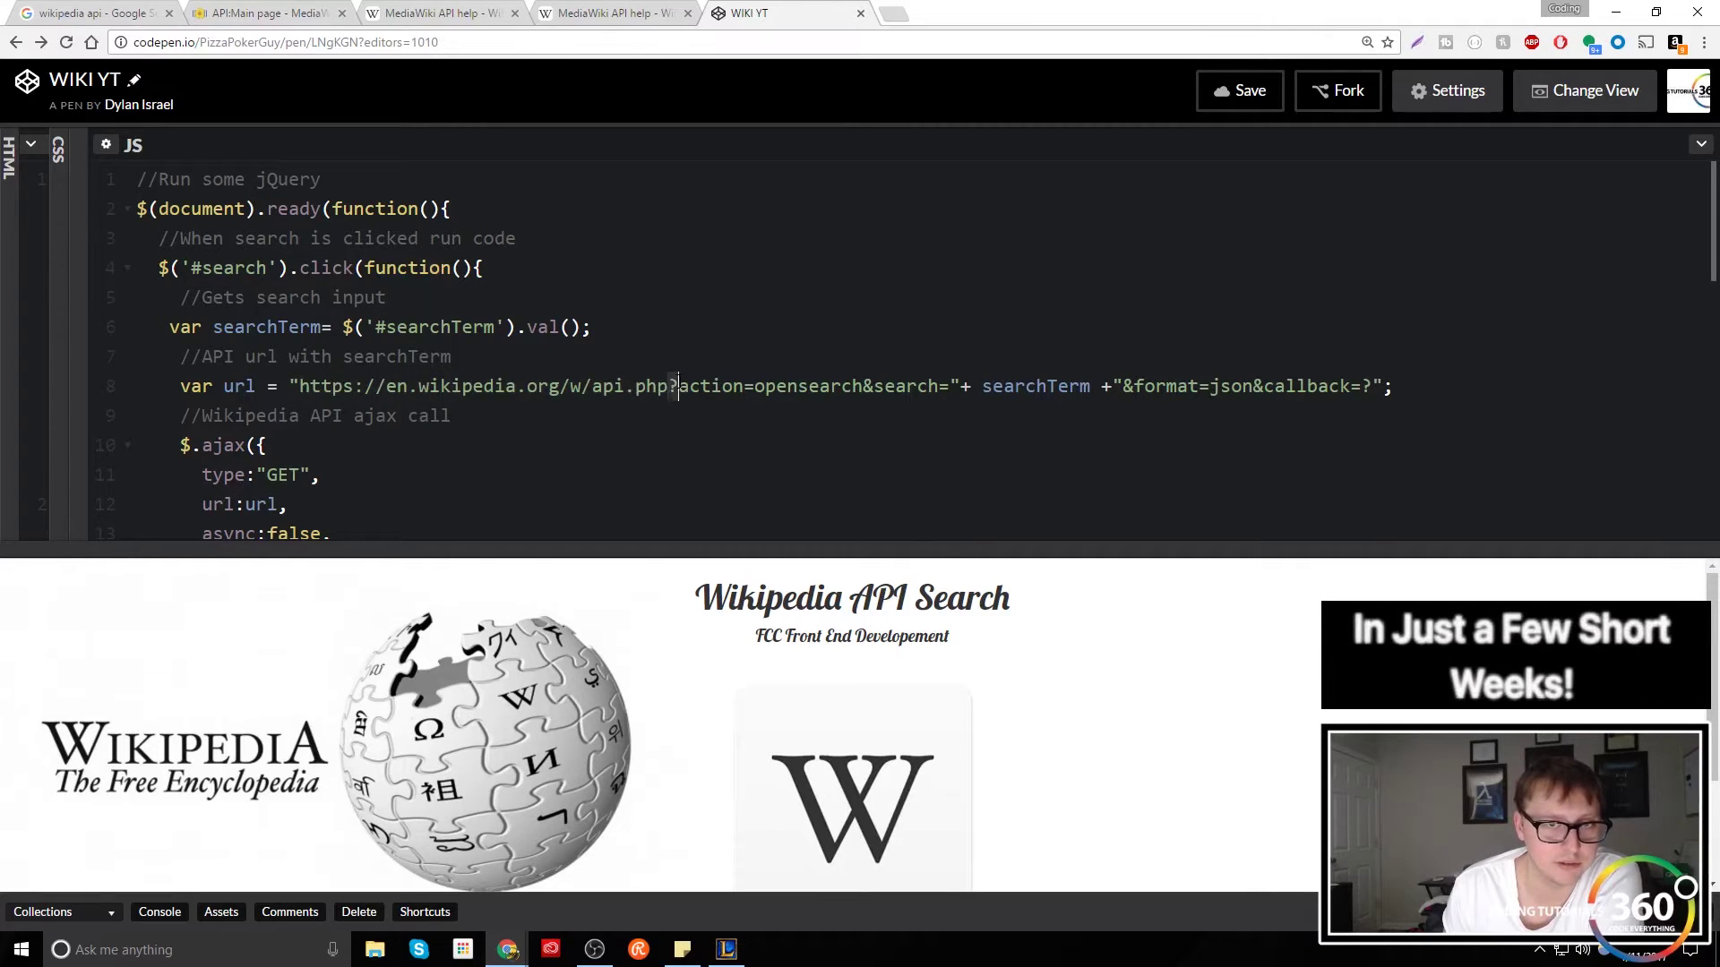
{"action": "left_click_drag", "start_coordinate": [678, 386], "coordinate": [724, 386]}
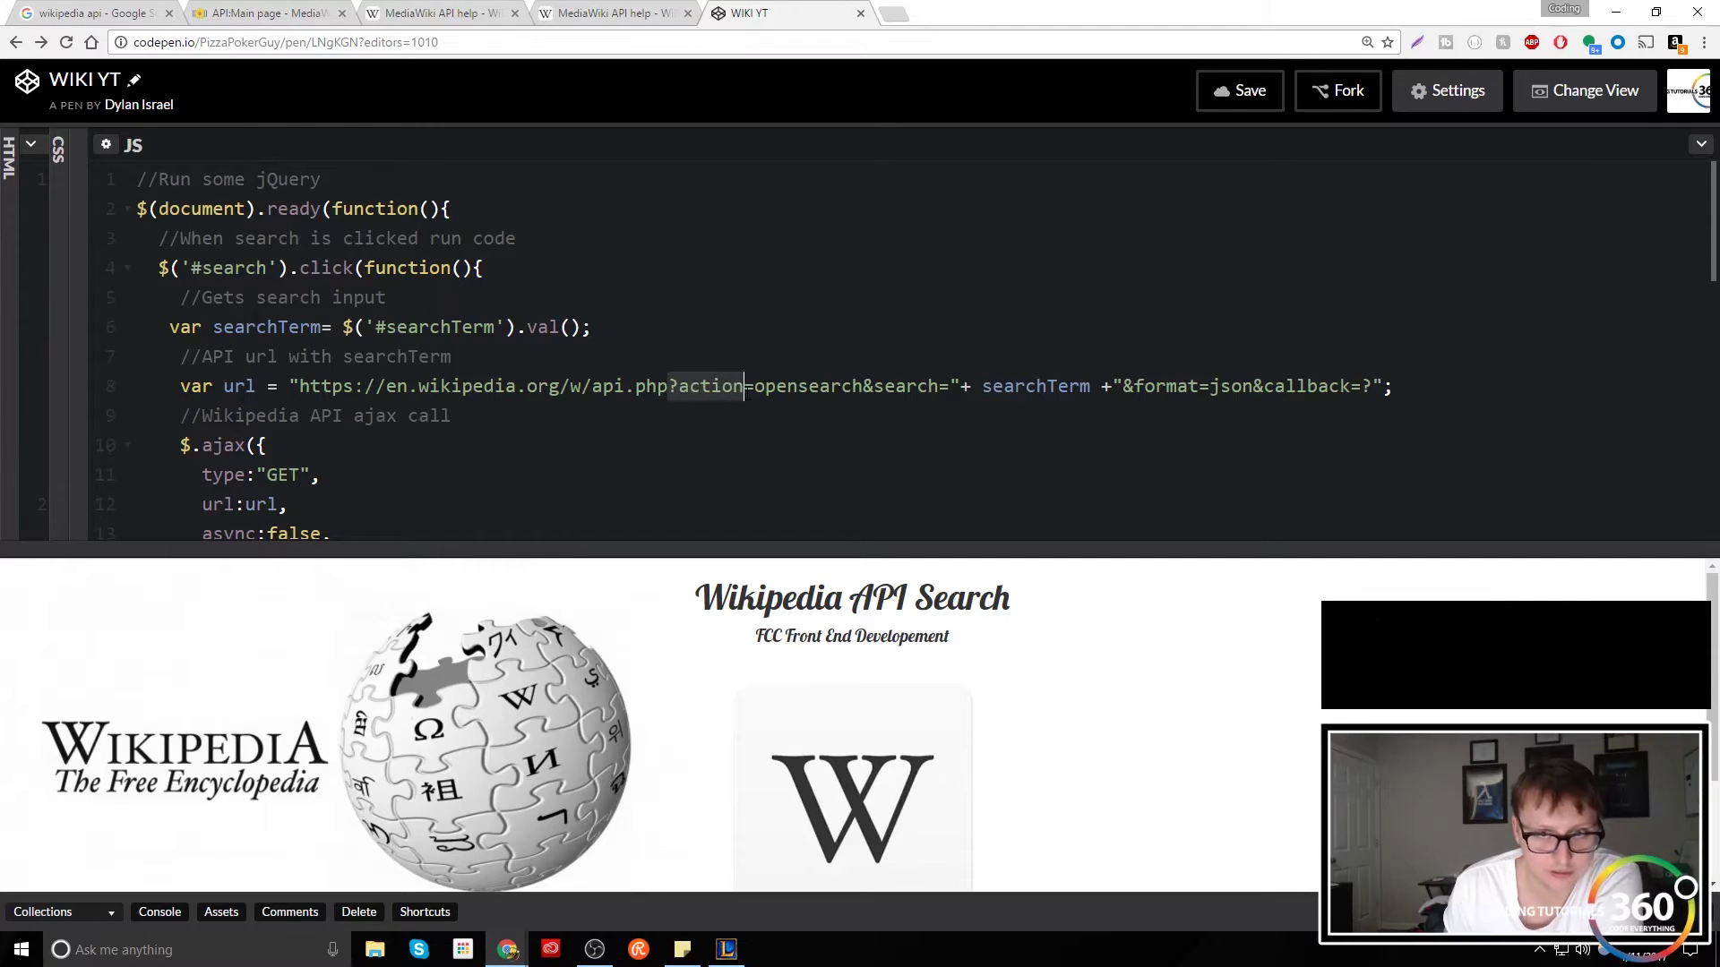
{"action": "left_click_drag", "start_coordinate": [734, 386], "coordinate": [745, 386]}
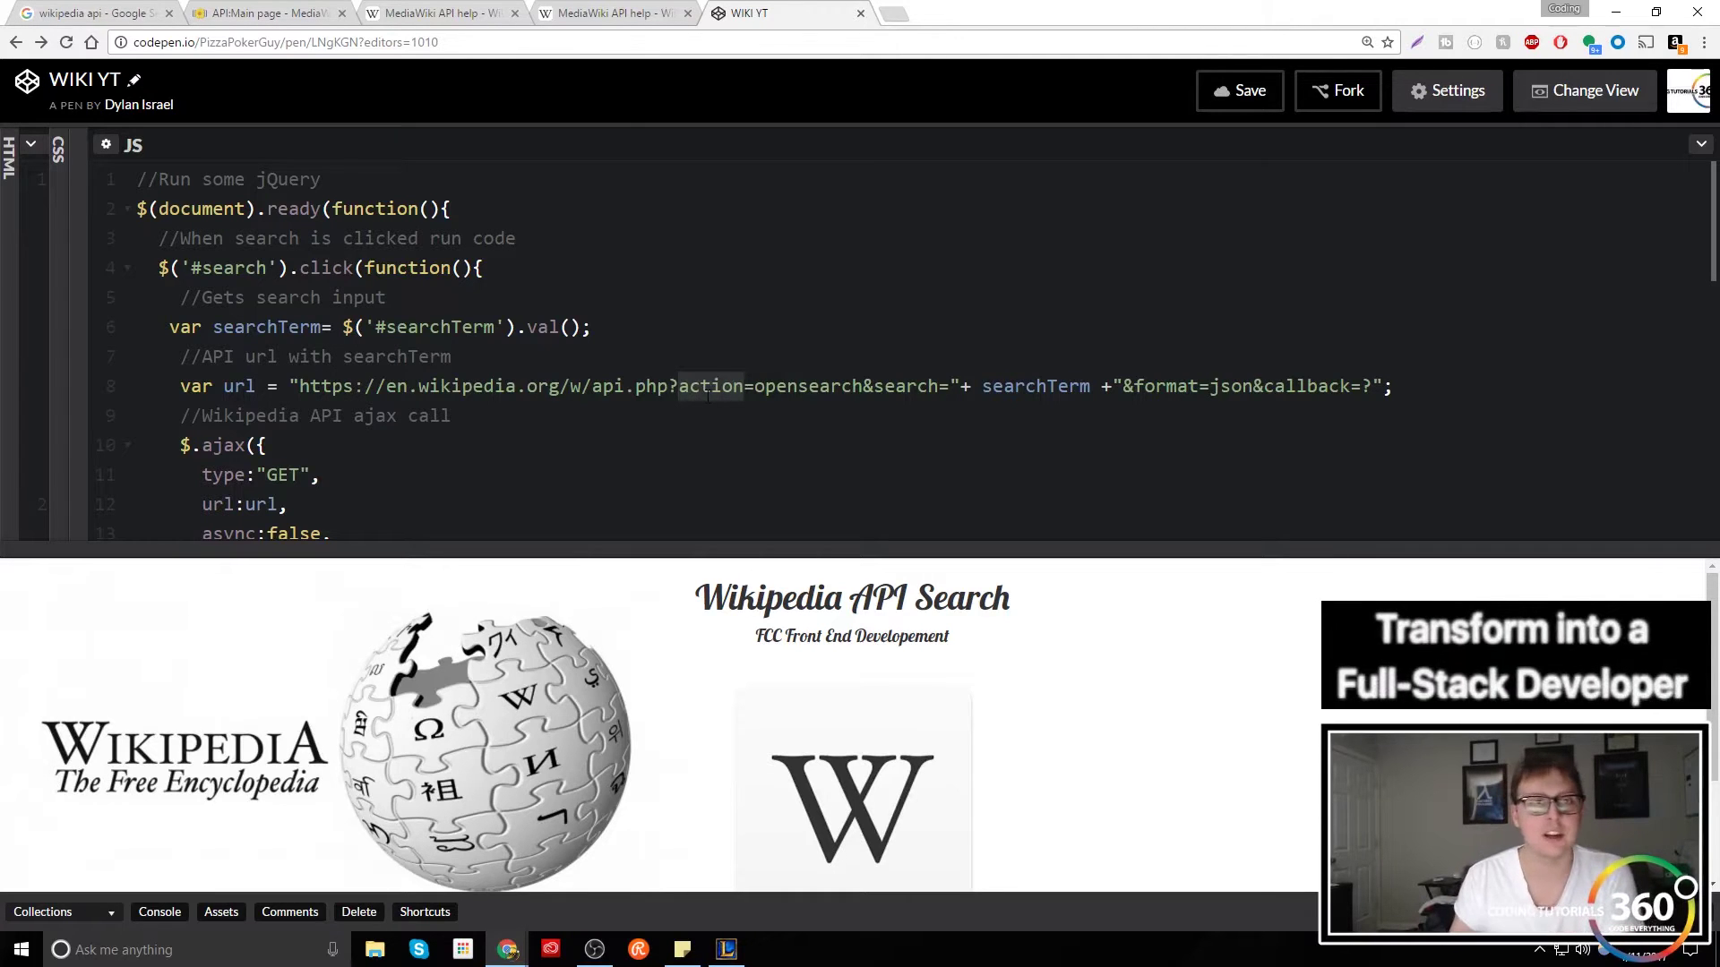
{"action": "left_click", "coordinate": [624, 16]}
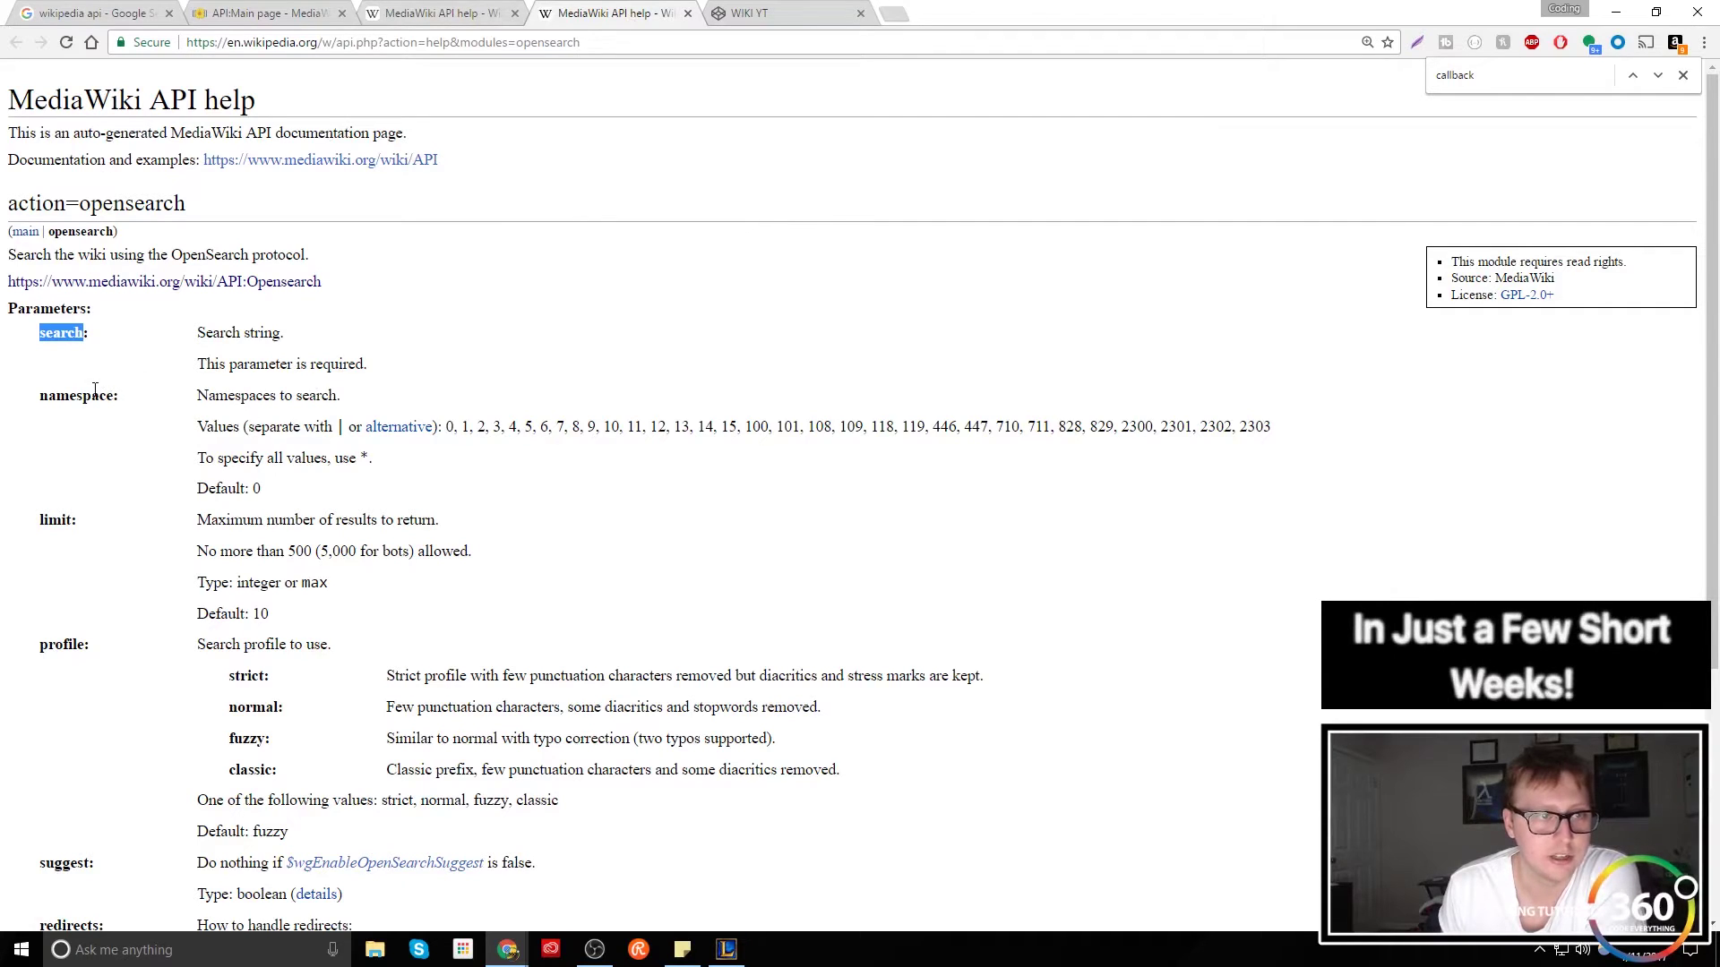
Step: Check the URL's search parameter against the docs, marking that search is required
{"action": "left_click", "coordinate": [751, 14]}
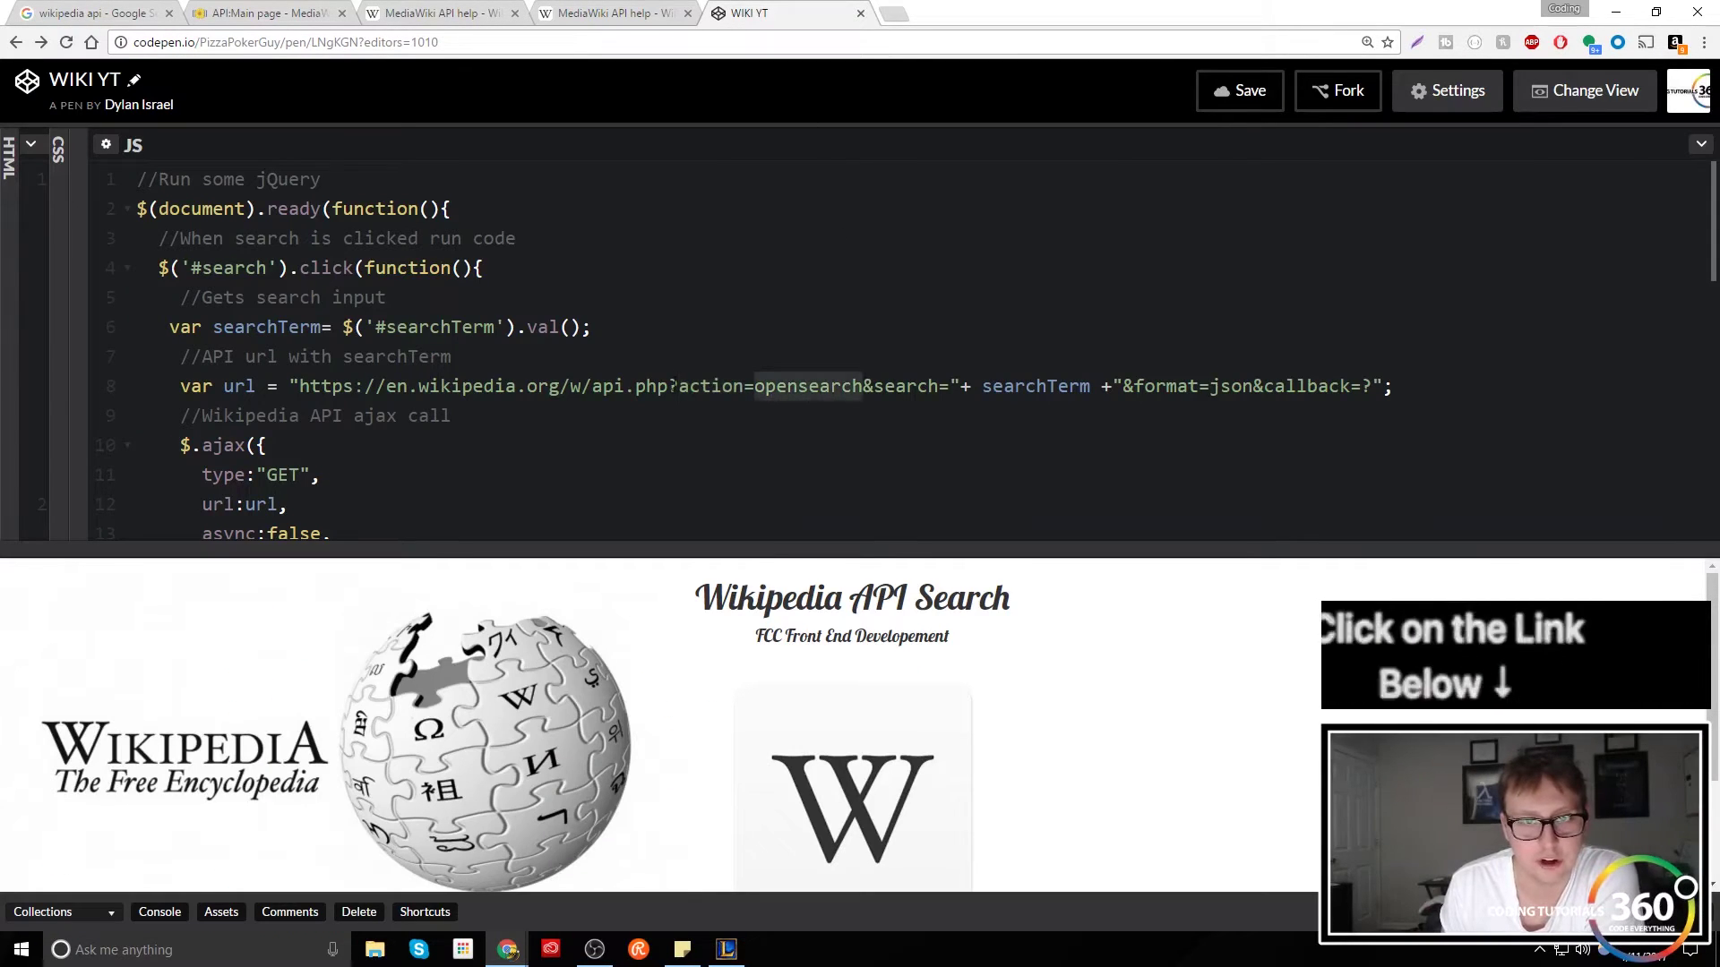
{"action": "key", "text": "Right"}
{"action": "key", "text": "Right"}
{"action": "key", "text": "Right"}
{"action": "key", "text": "Right"}
{"action": "key", "text": "Right"}
{"action": "key", "text": "Right"}
{"action": "key", "text": "Right"}
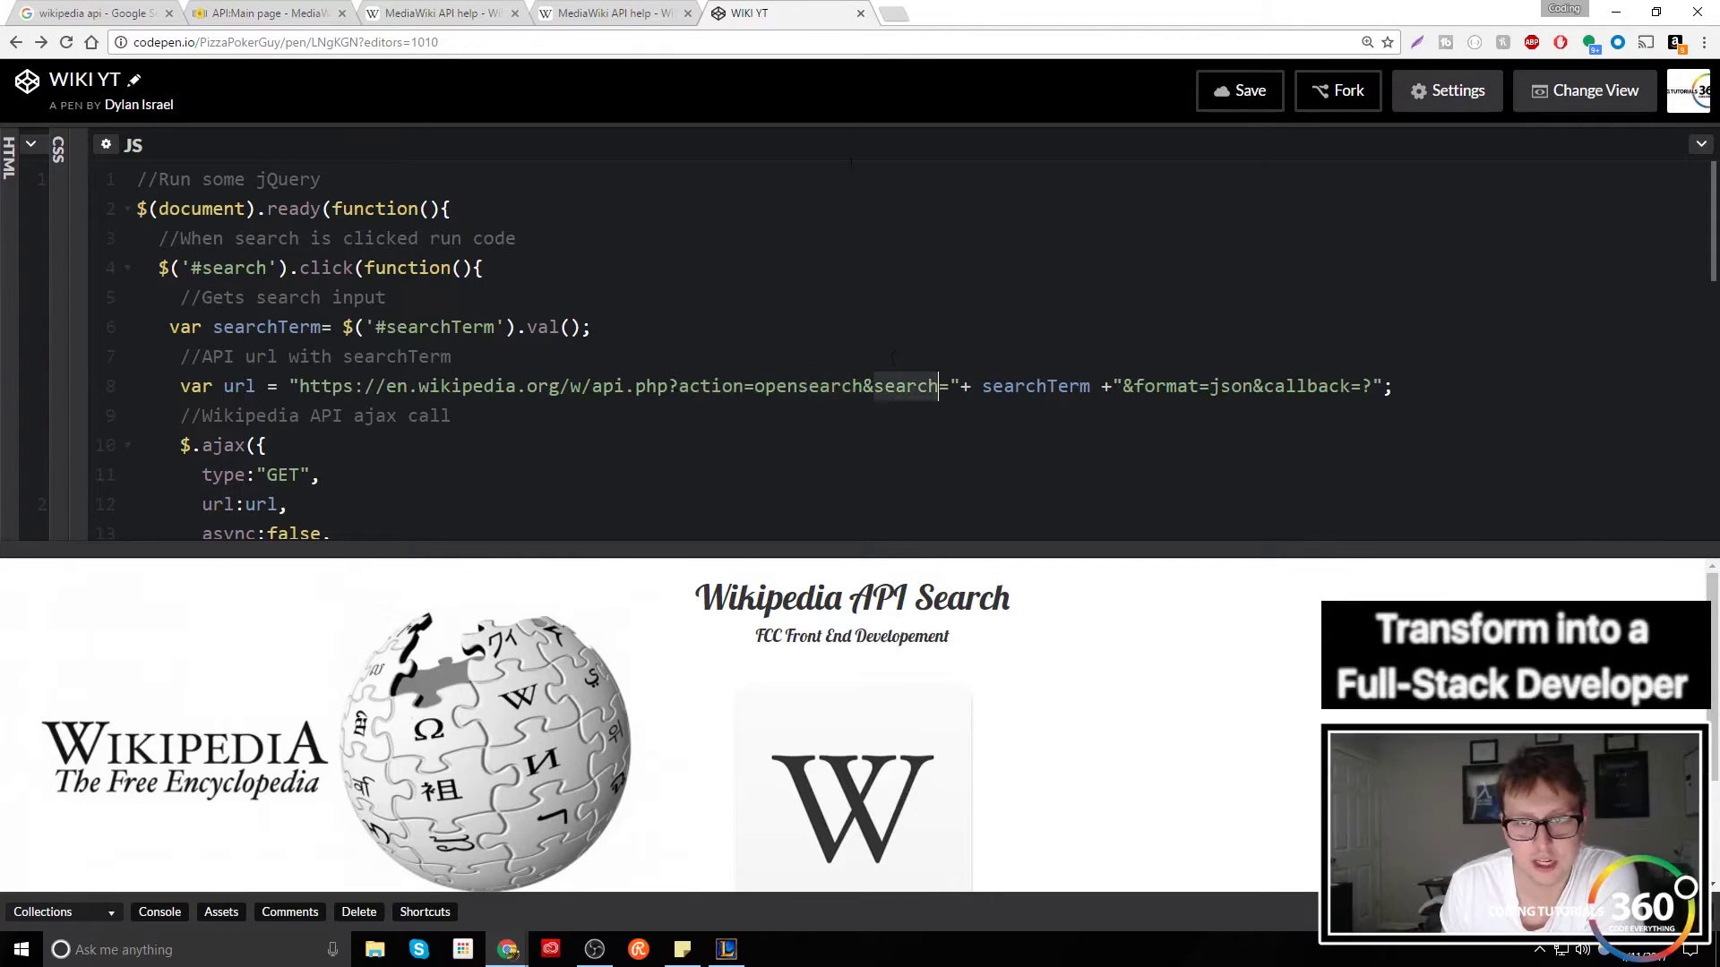
{"action": "left_click", "coordinate": [582, 12]}
{"action": "scroll", "coordinate": [41, 355], "scroll_direction": "down", "scroll_amount": 1}
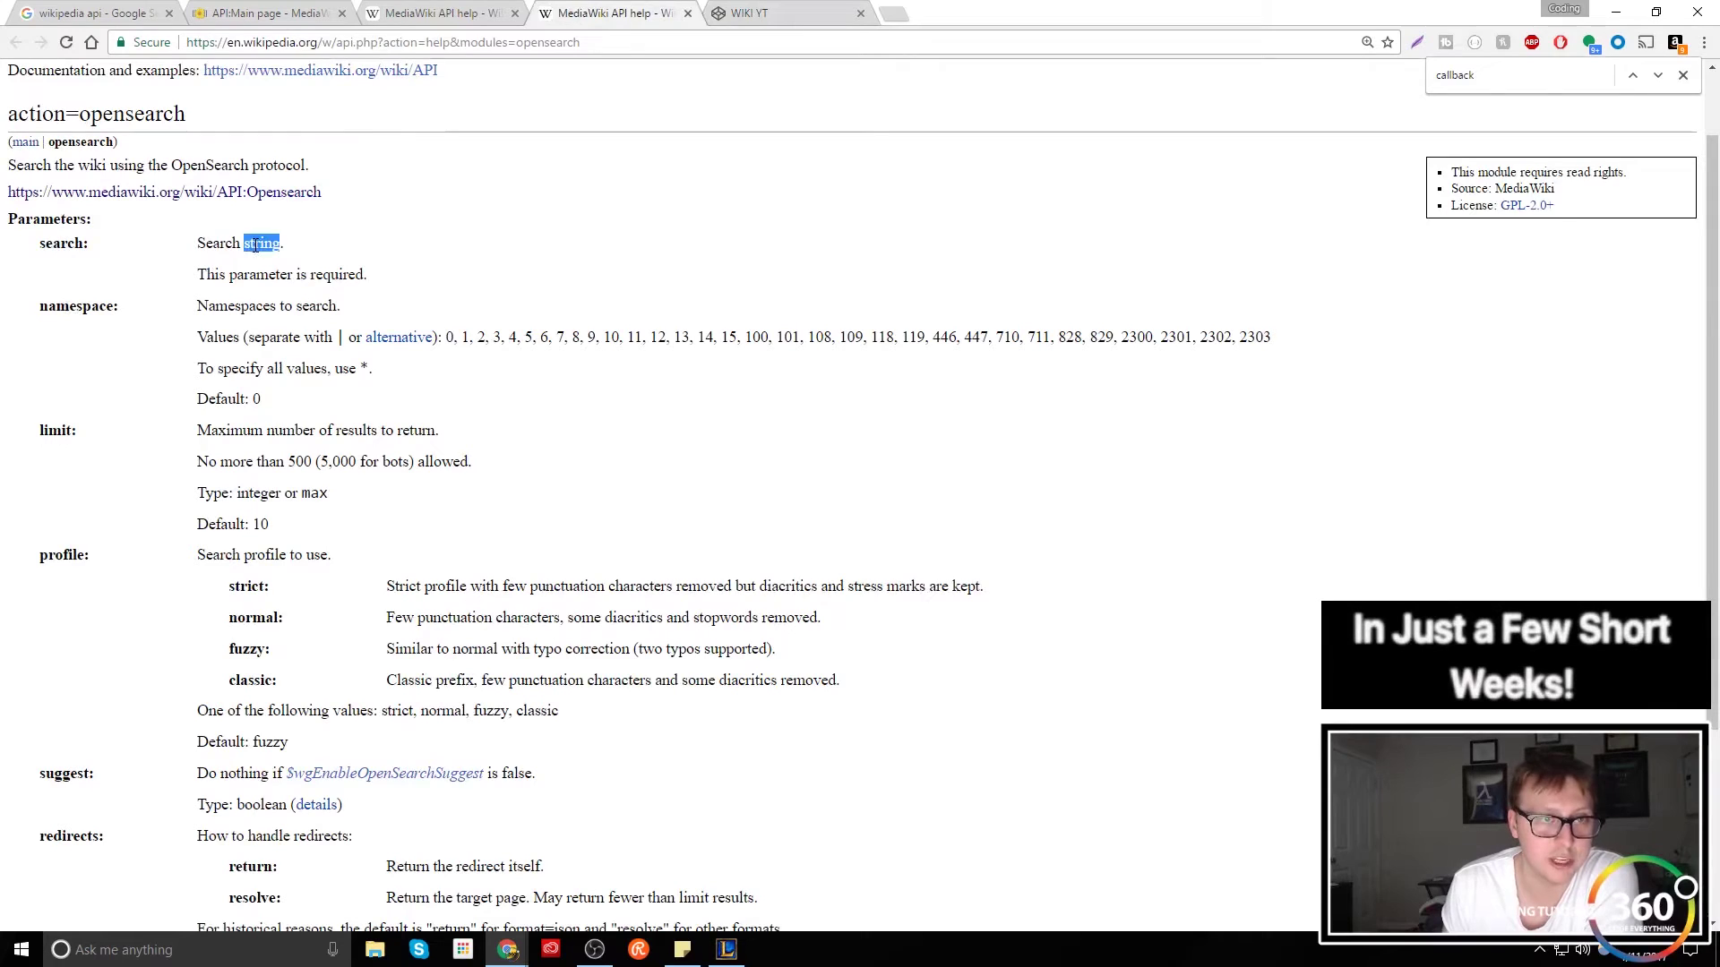
{"action": "left_click_drag", "start_coordinate": [382, 278], "coordinate": [147, 281]}
{"action": "left_click", "coordinate": [374, 272]}
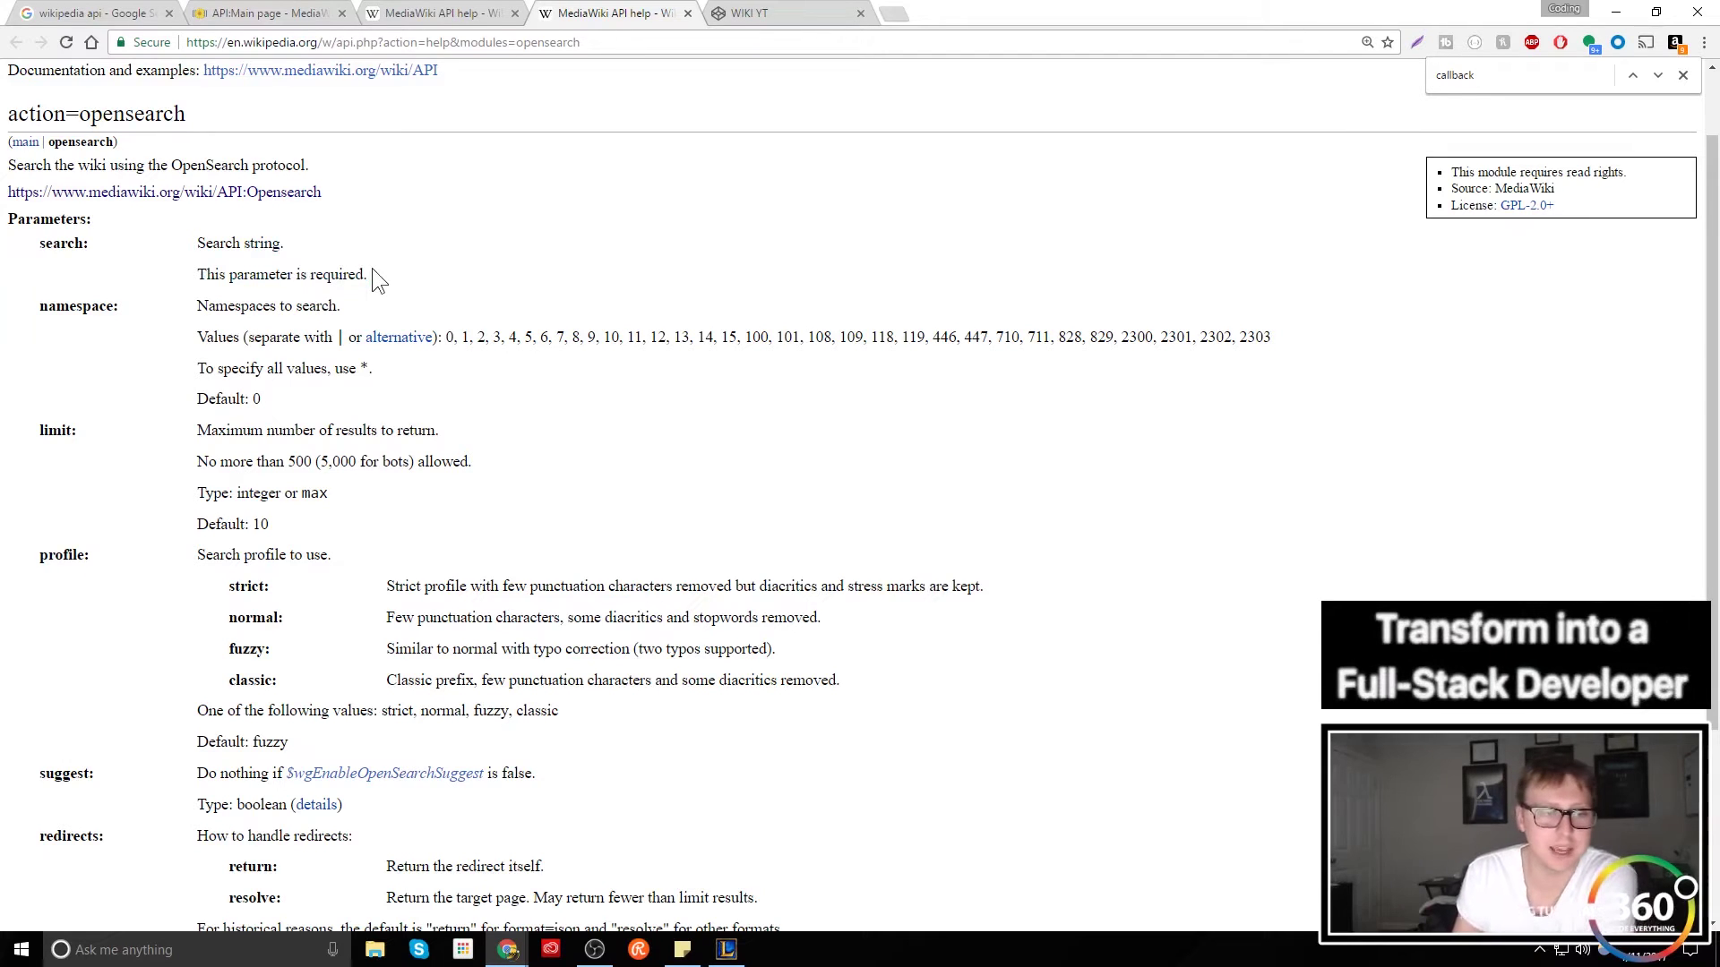
{"action": "double_click", "coordinate": [337, 275]}
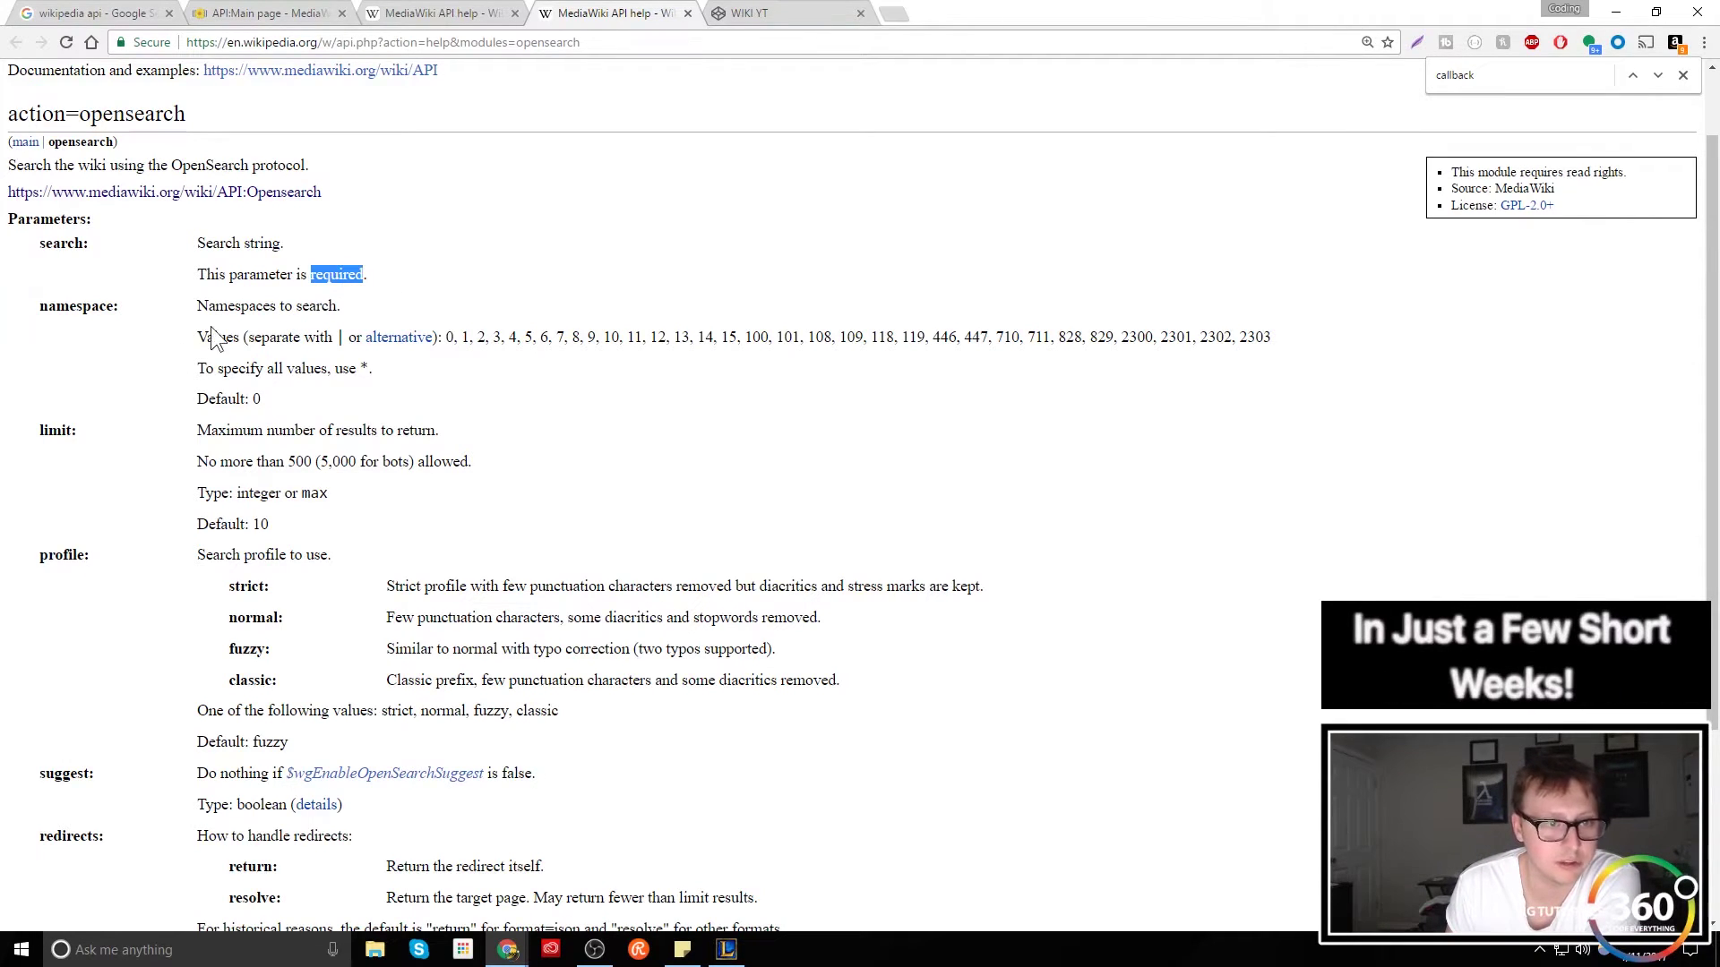
Step: Mark the limit parameter and its allowed range with a default of 10
{"action": "scroll", "coordinate": [212, 331], "scroll_direction": "down", "scroll_amount": 1}
{"action": "double_click", "coordinate": [58, 340]}
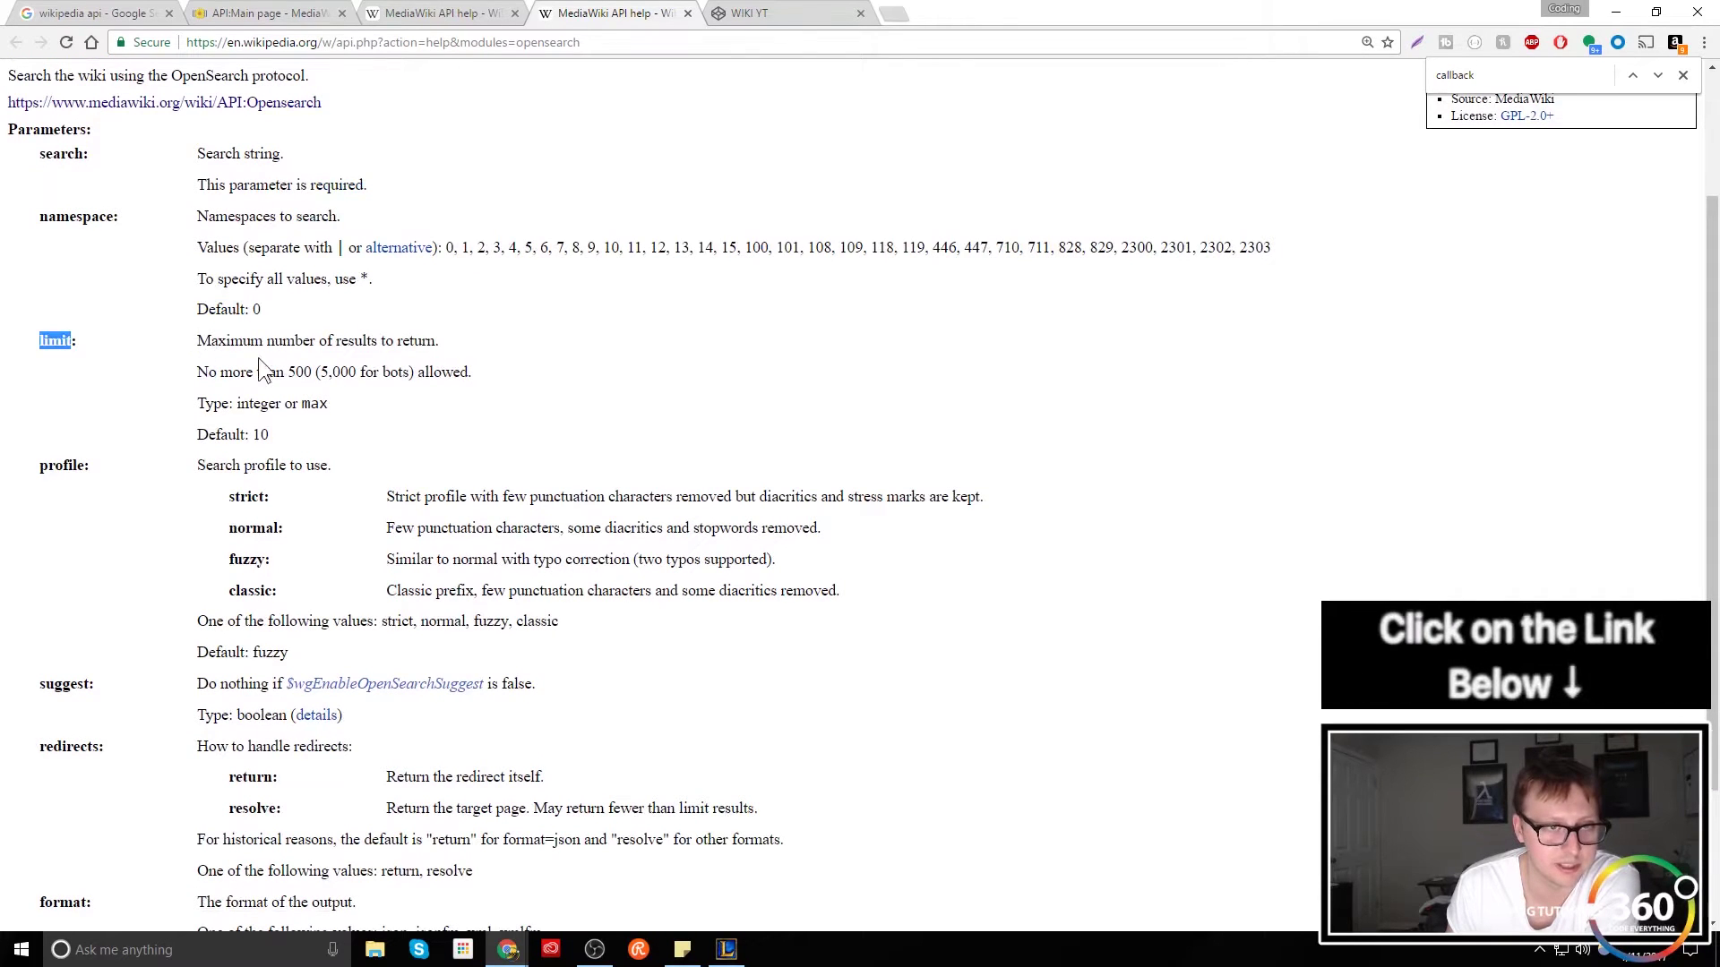
{"action": "left_click_drag", "start_coordinate": [297, 432], "coordinate": [229, 372]}
{"action": "left_click", "coordinate": [776, 9]}
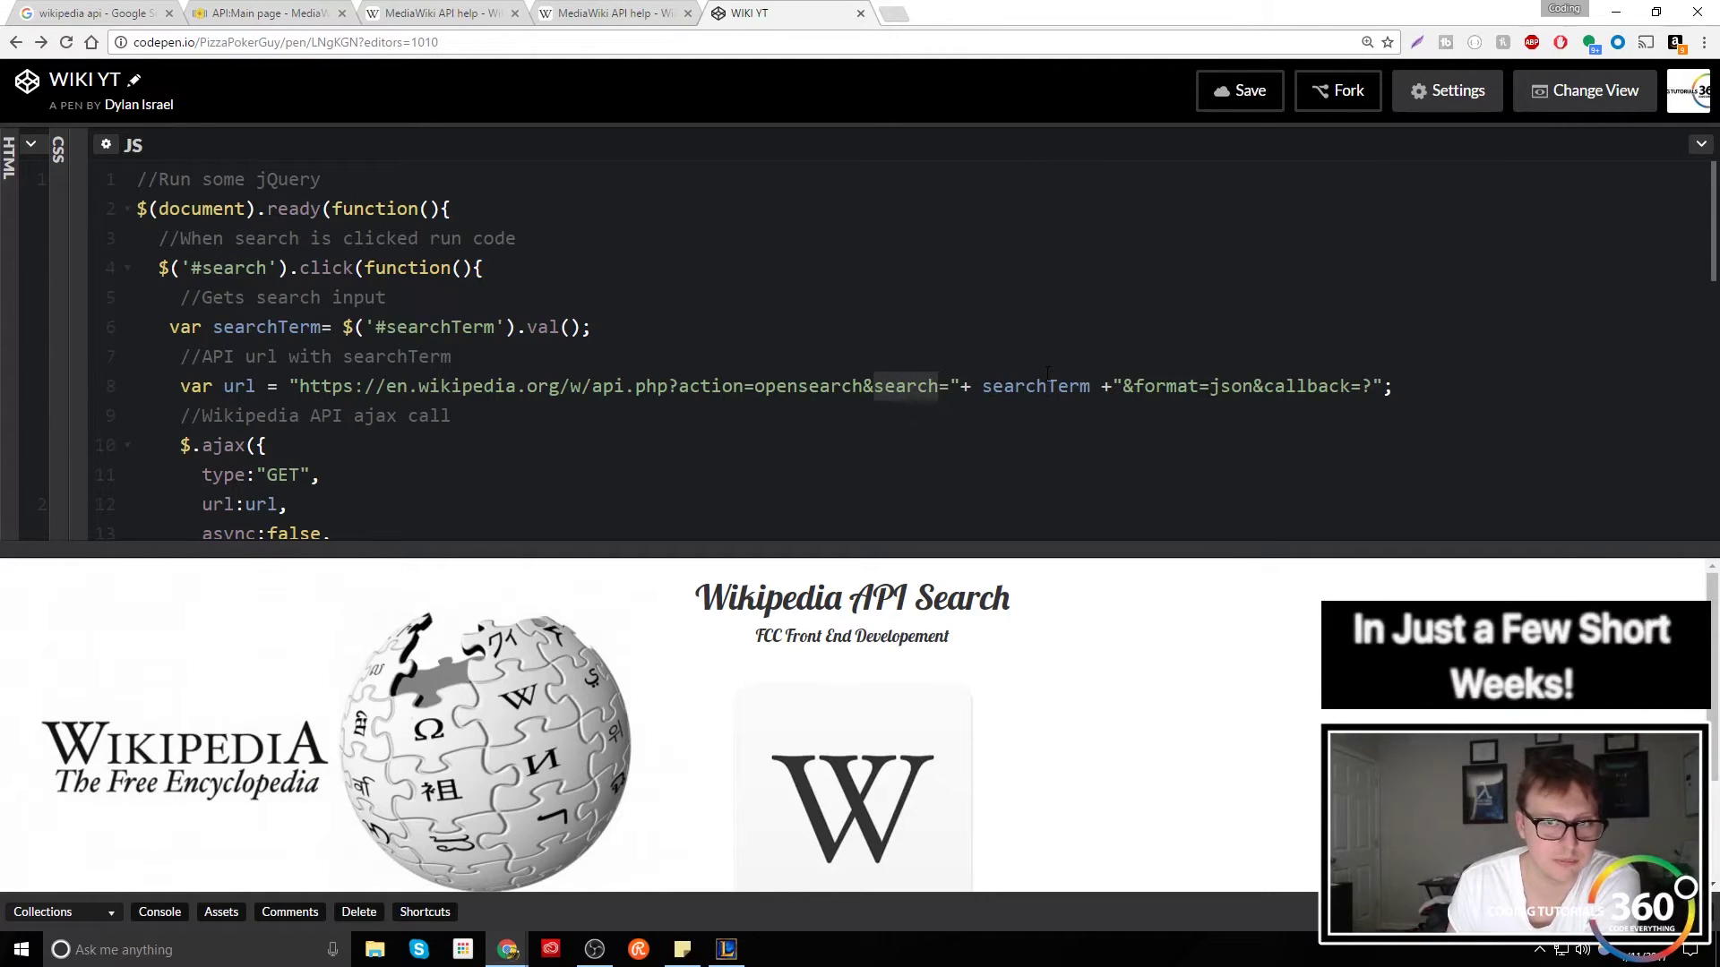
Step: Mark searchTerm in the URL, then highlight json and 'Default: json' in the format docs
{"action": "left_click", "coordinate": [1090, 386]}
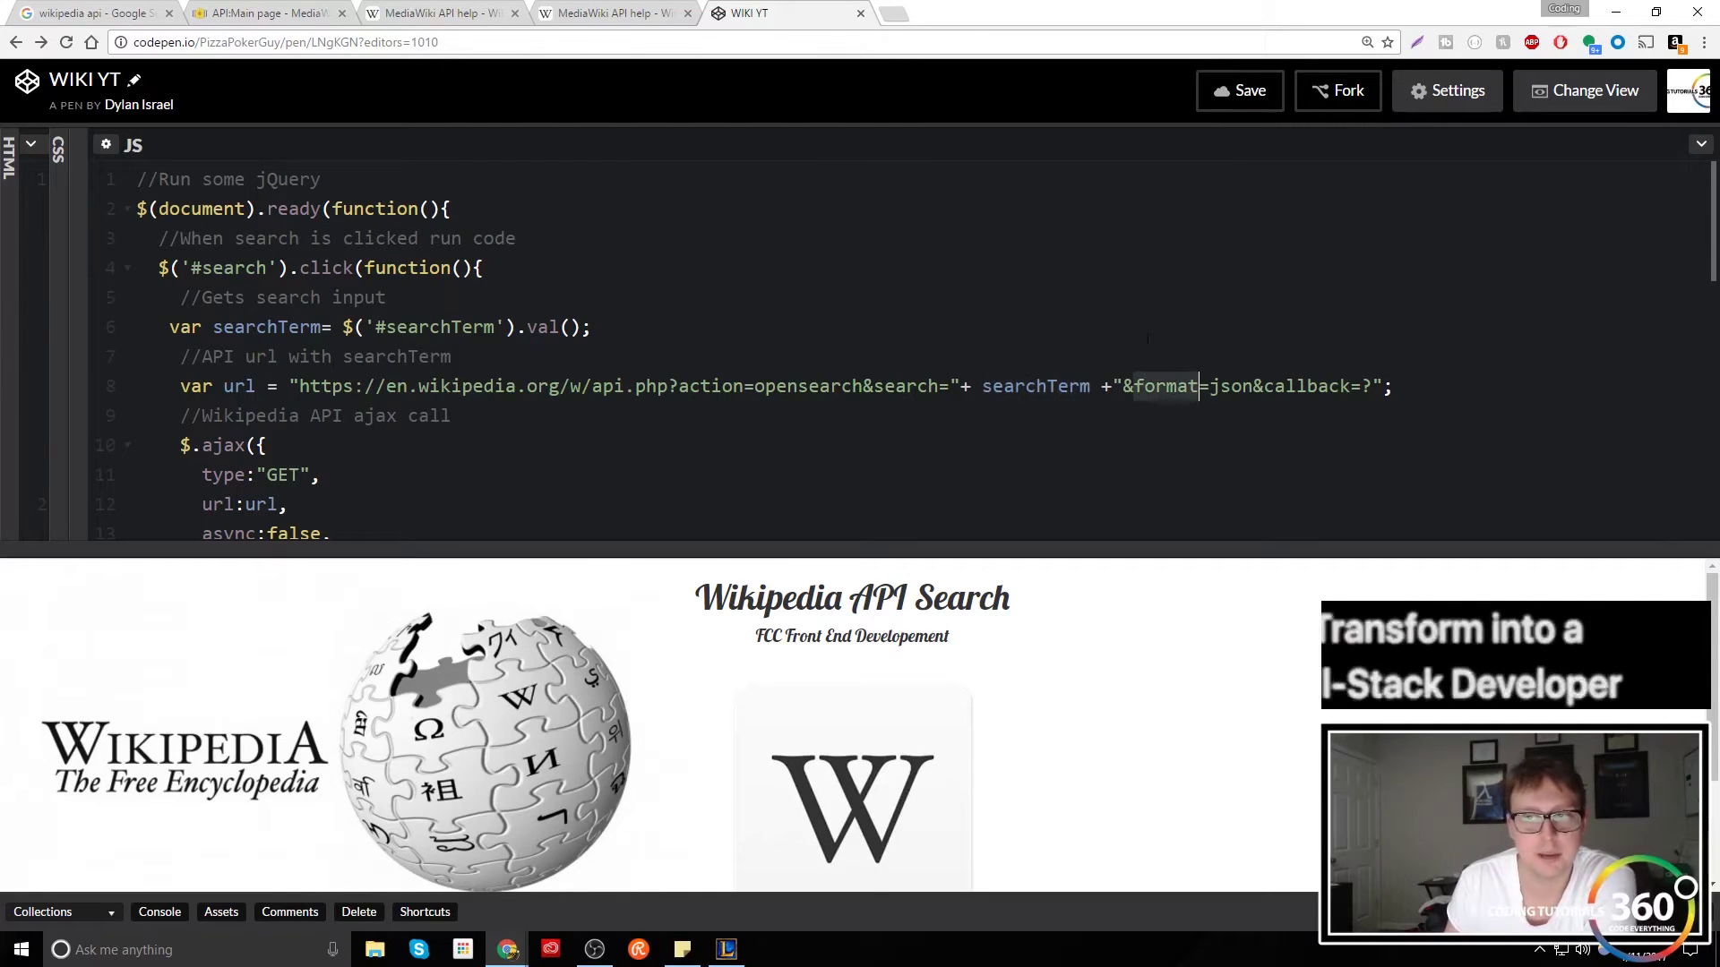
{"action": "key", "text": "ctrl+shift+Tab"}
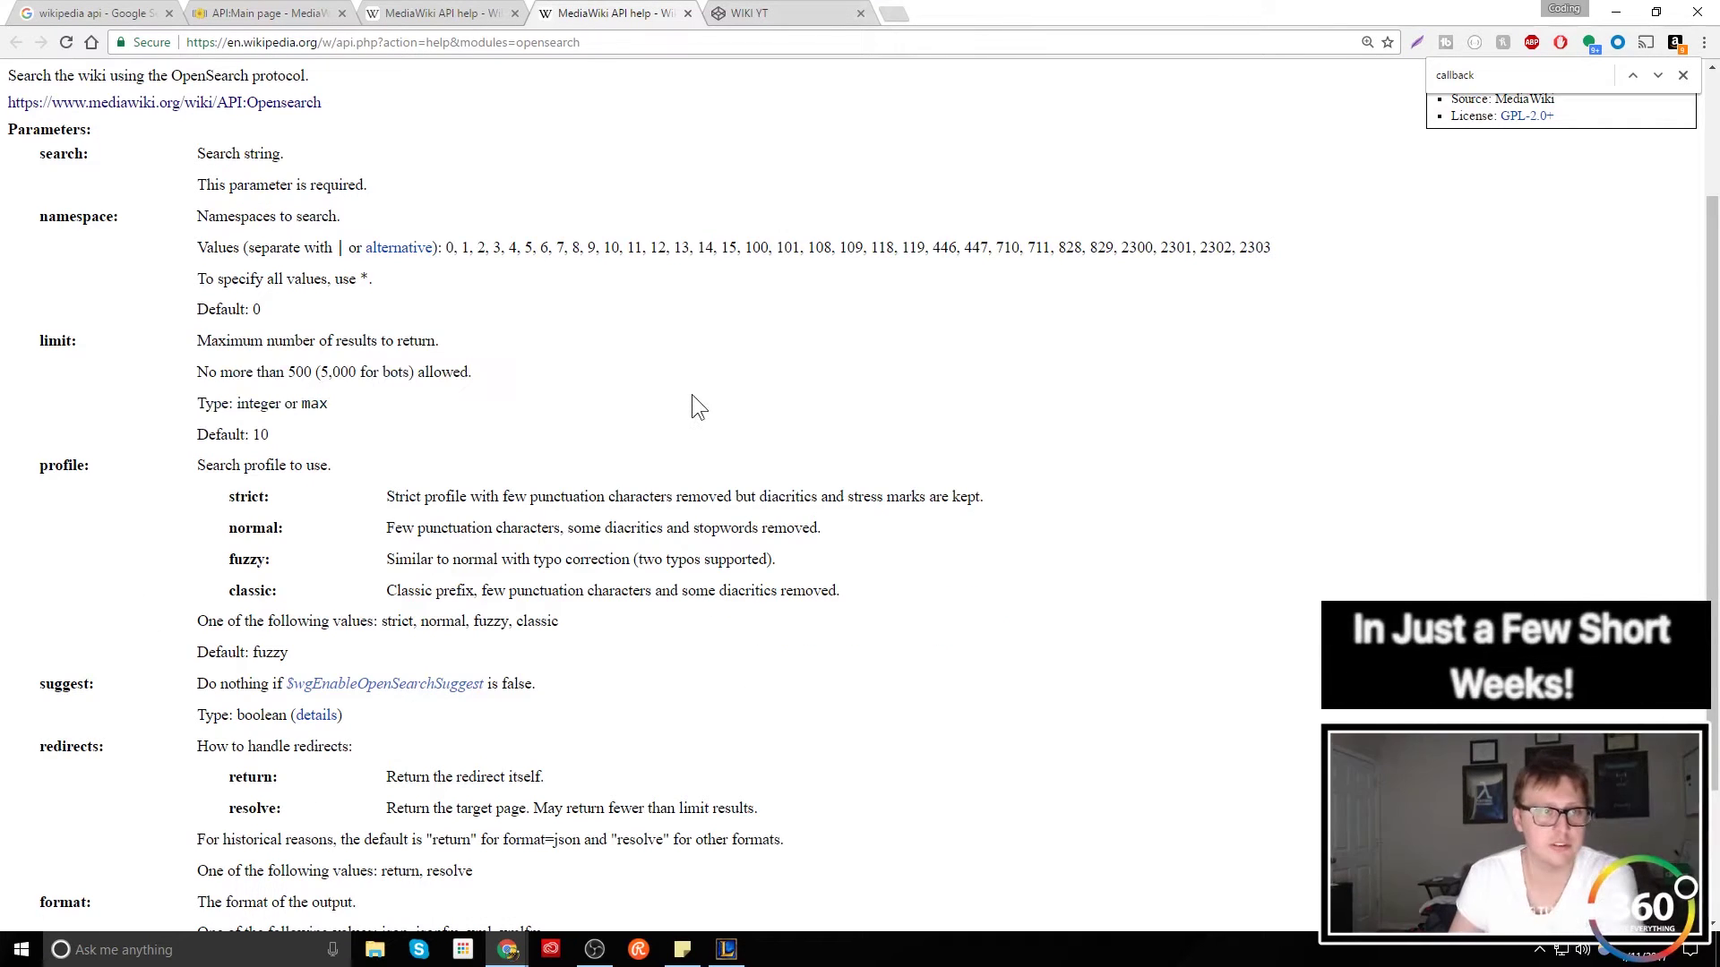
{"action": "scroll", "coordinate": [691, 408], "scroll_direction": "down", "scroll_amount": 2}
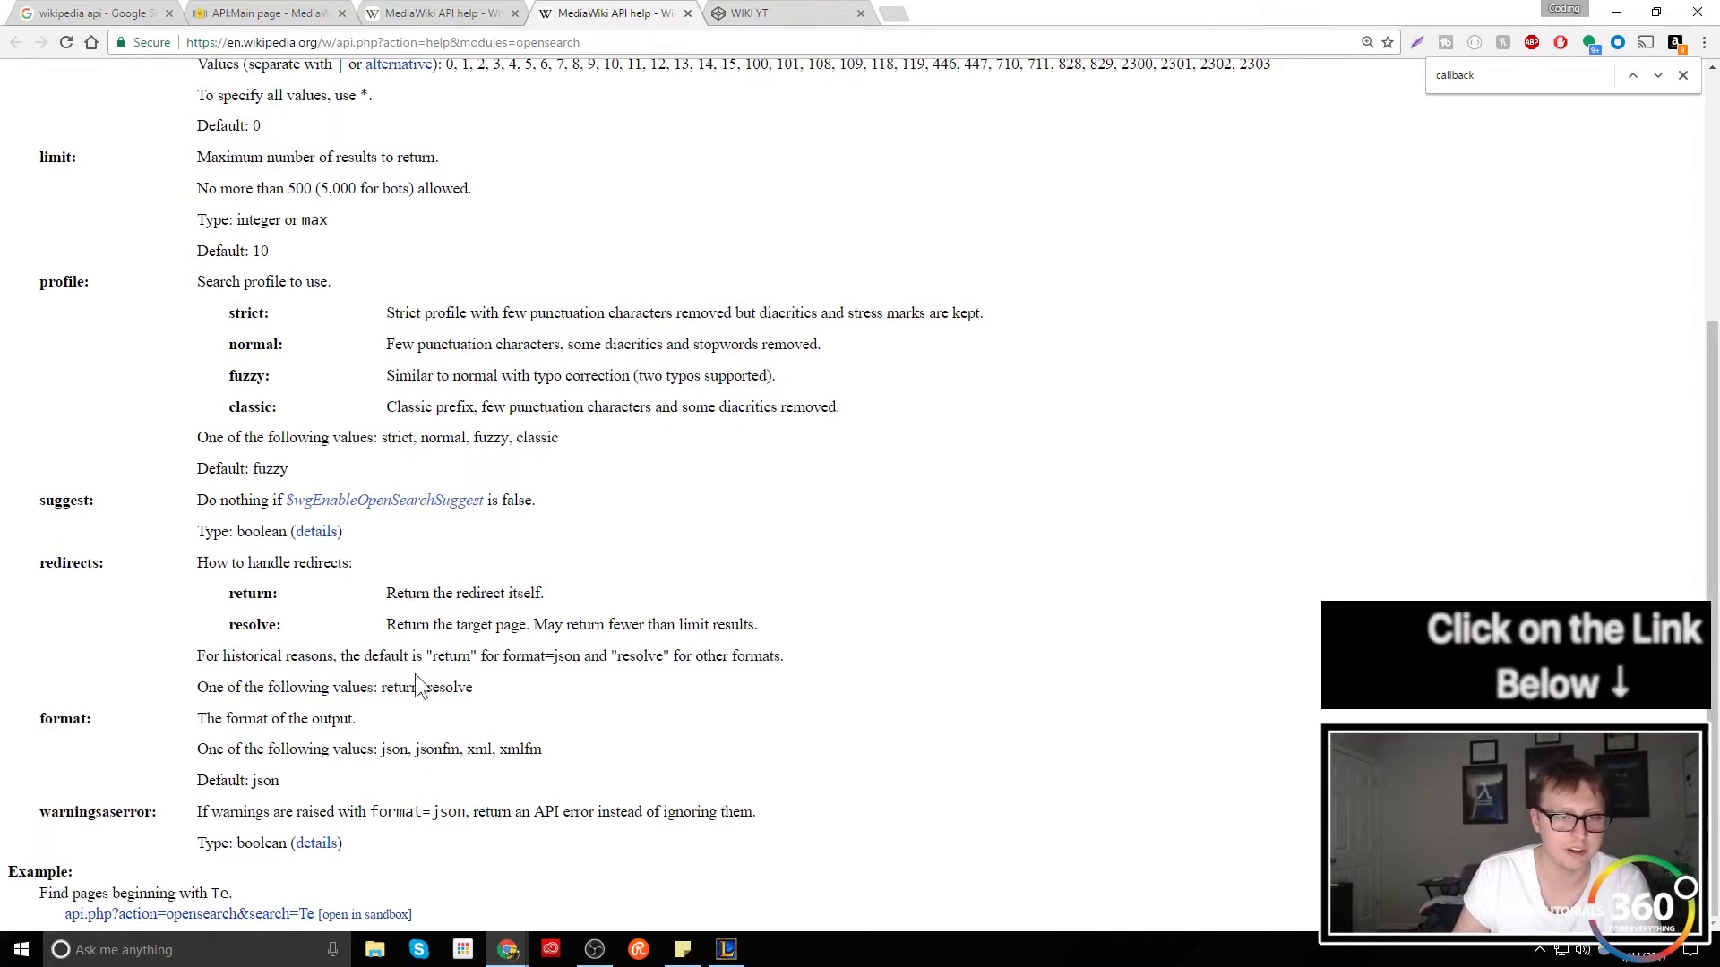
{"action": "double_click", "coordinate": [396, 750]}
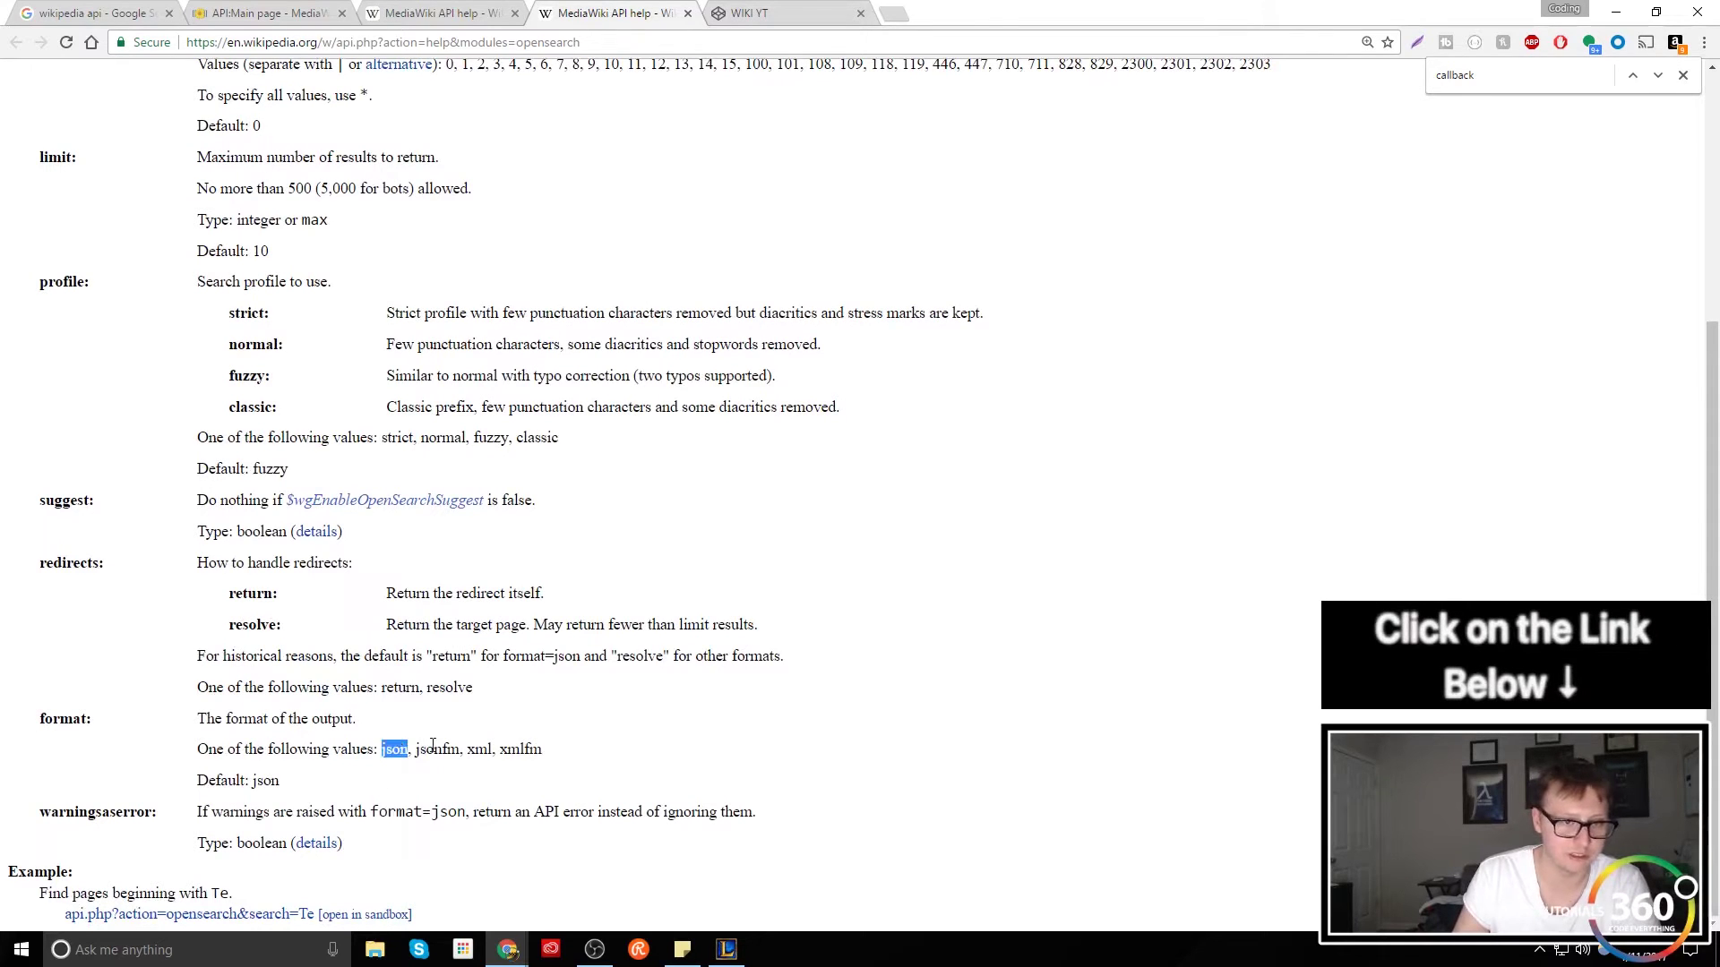
{"action": "left_click", "coordinate": [481, 749]}
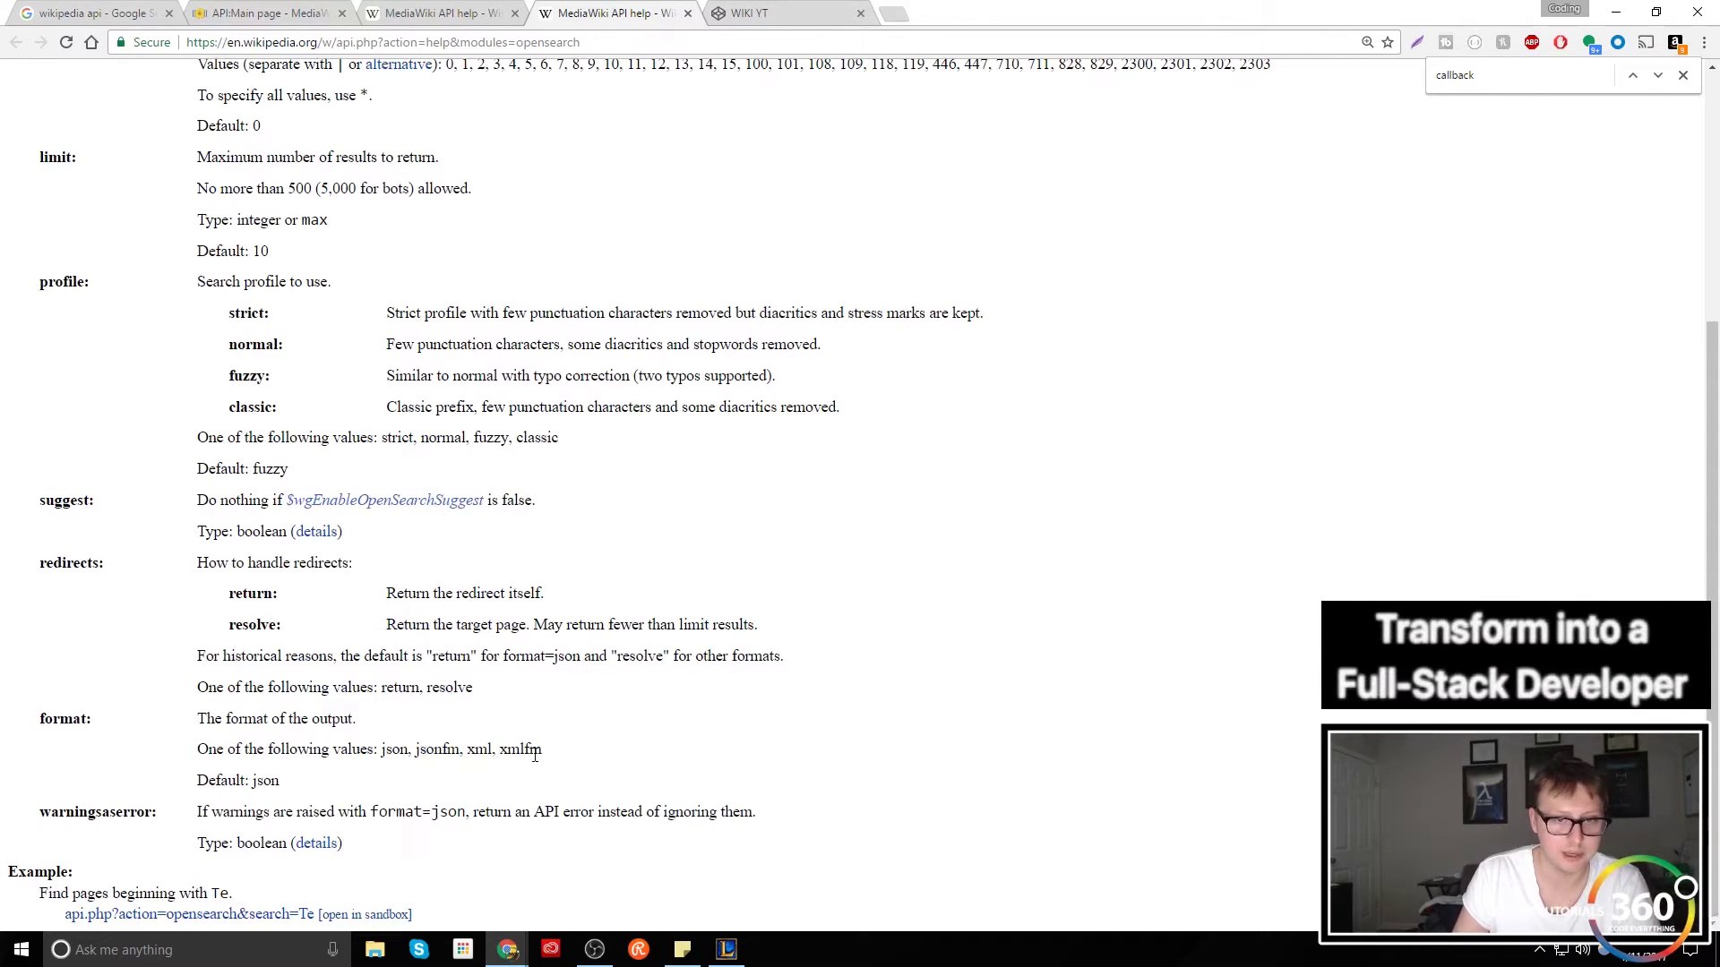
{"action": "left_click_drag", "start_coordinate": [282, 788], "coordinate": [187, 767]}
{"action": "left_click", "coordinate": [233, 778]}
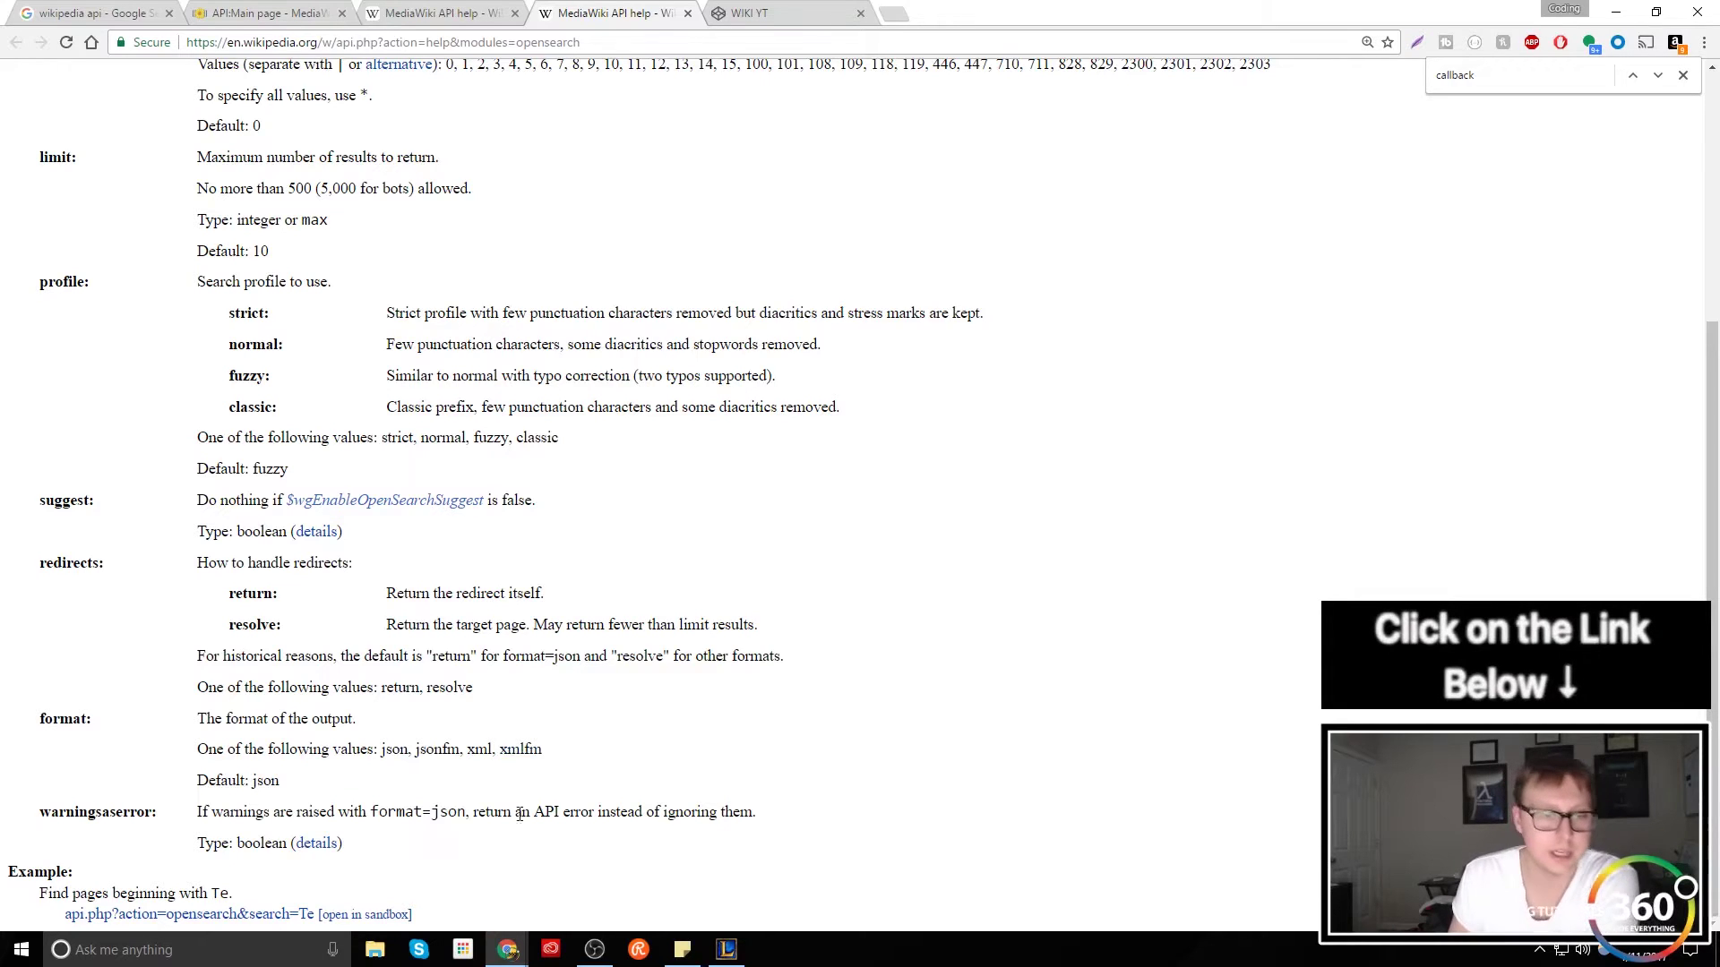
{"action": "left_click_drag", "start_coordinate": [314, 778], "coordinate": [190, 784]}
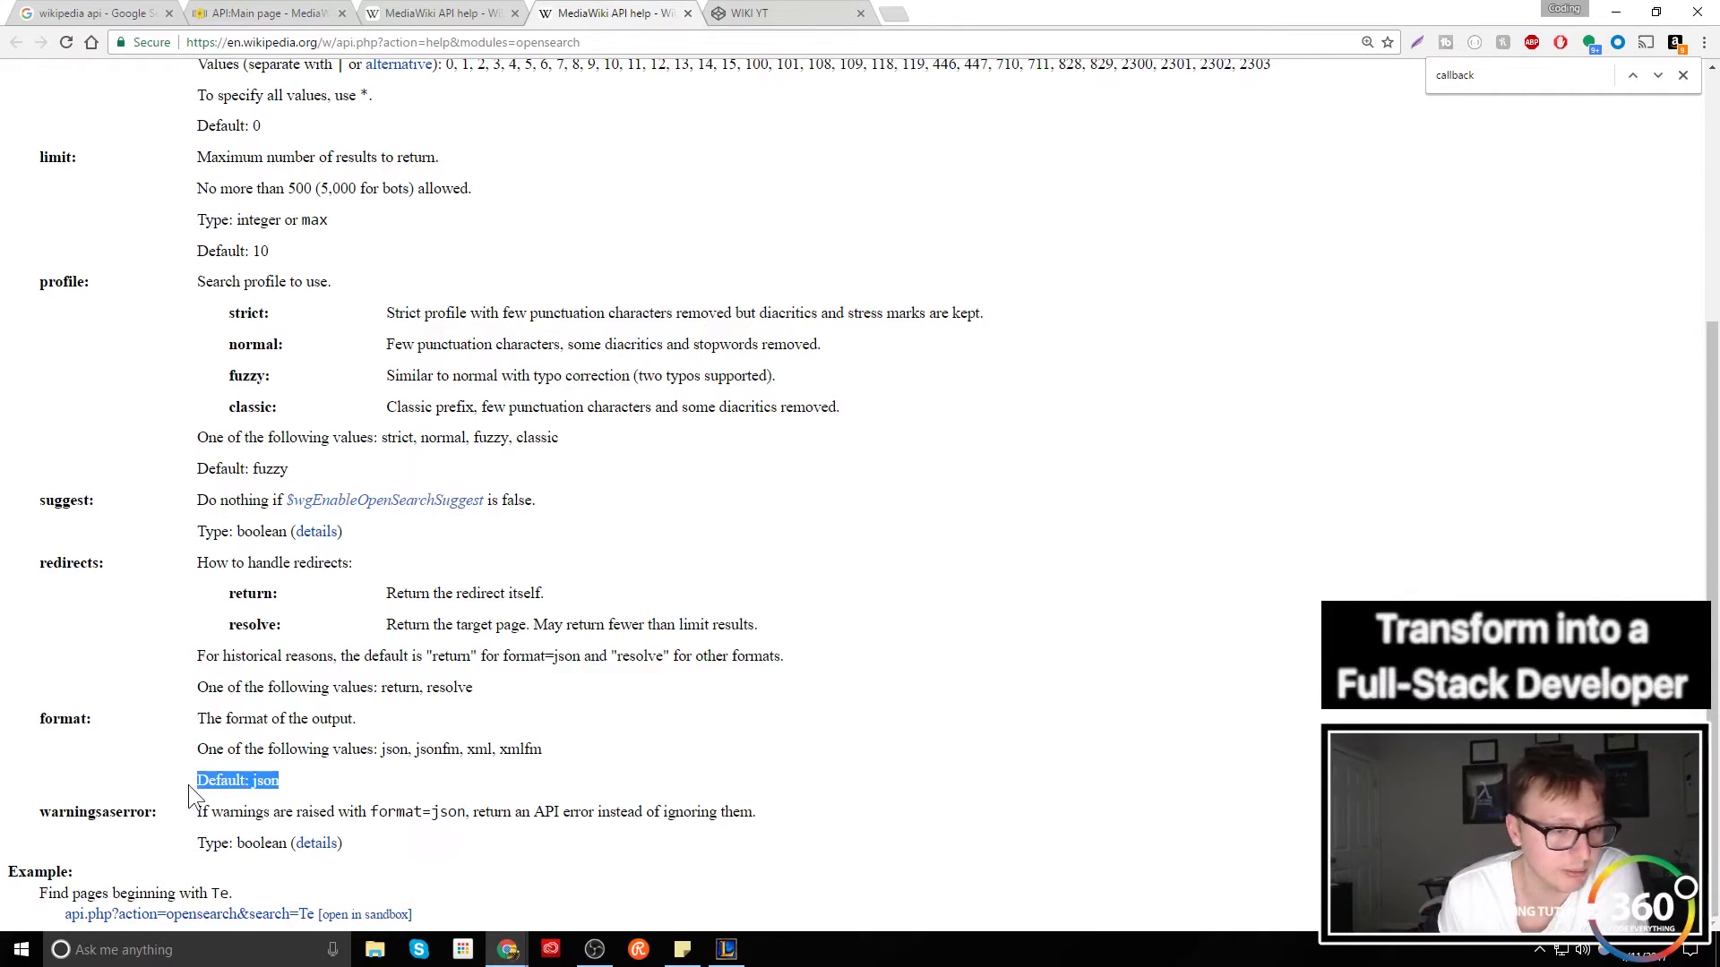